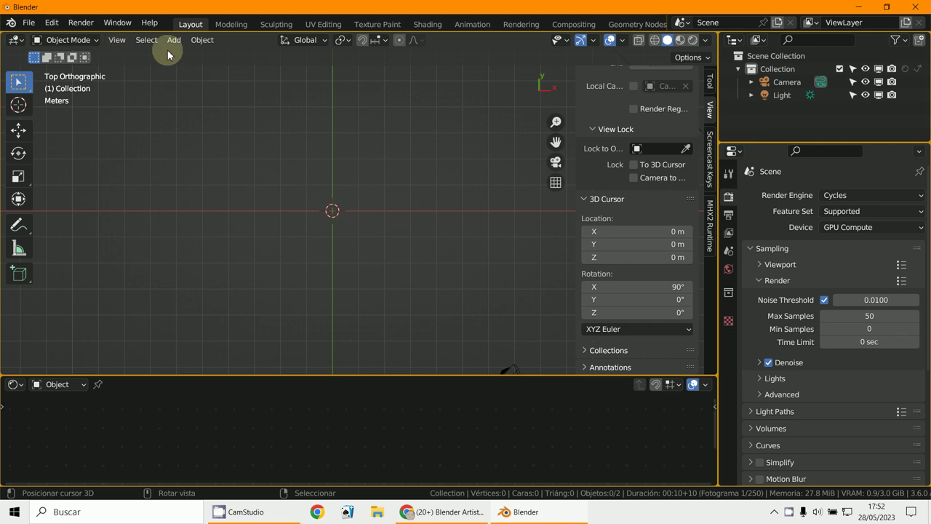
Add a text object, replace its content with SOLIMAN, and return to Object Mode
left_click(173, 40)
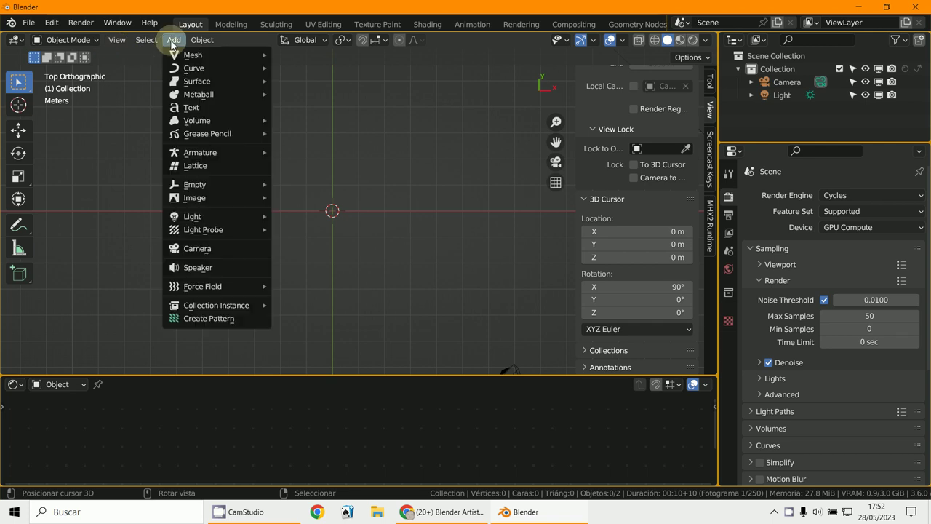
left_click(209, 107)
left_click(80, 41)
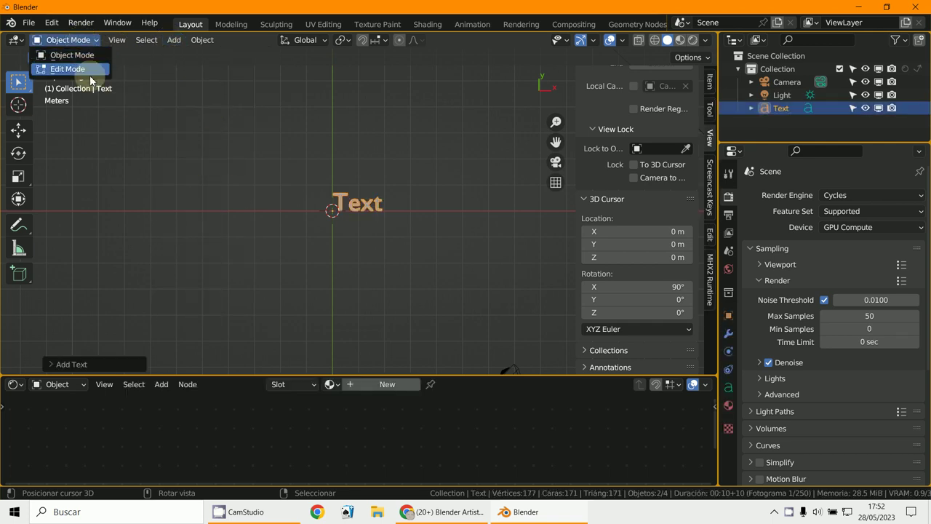
left_click(78, 69)
key("BackSpace")
key("BackSpace")
key("BackSpace")
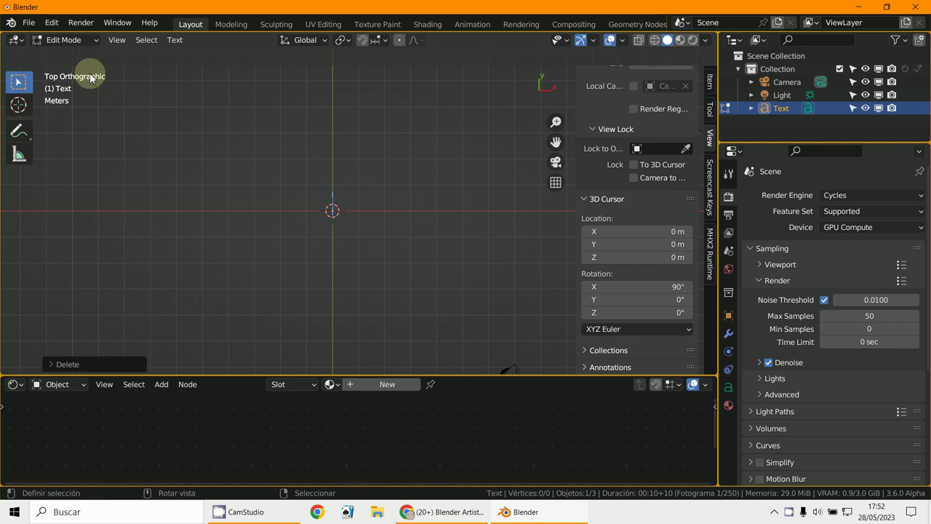
type("SOLIMAN")
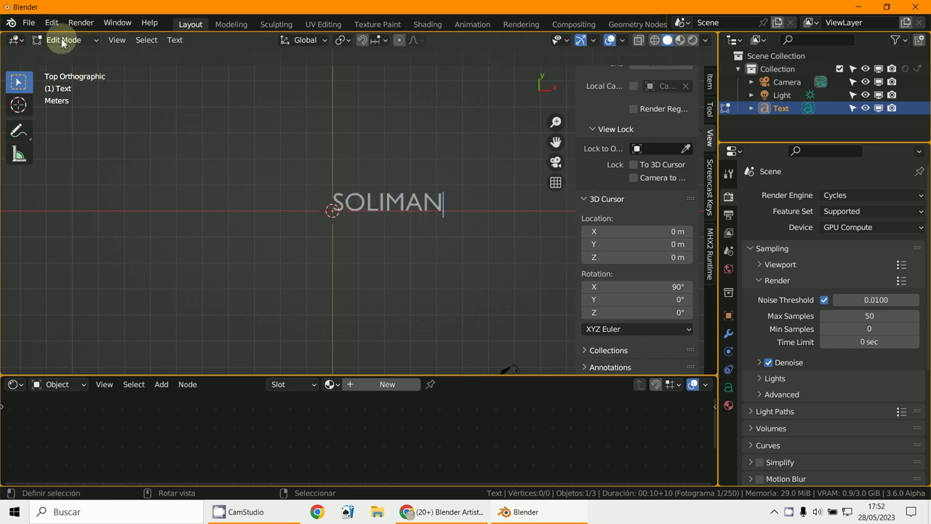
left_click(62, 40)
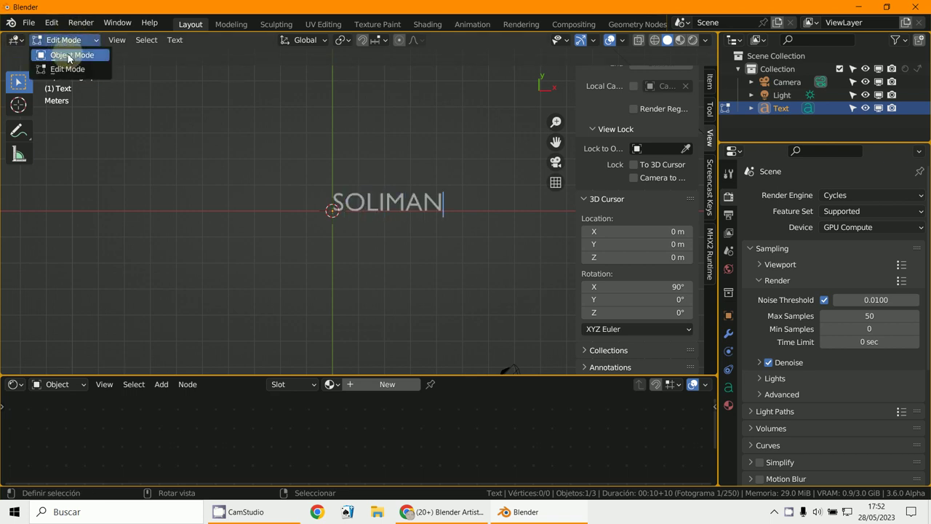
left_click(70, 55)
Load Source Serif Pro Semibold Italic from the Windows Fonts folder as the text's regular font
middle_click_drag(367, 246, 263, 245)
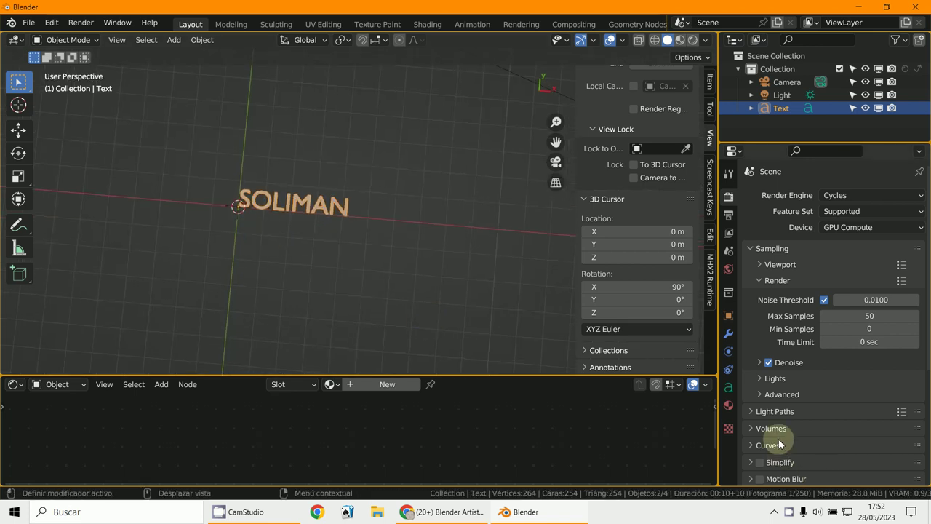
left_click(729, 389)
scroll(793, 416, "down", 1)
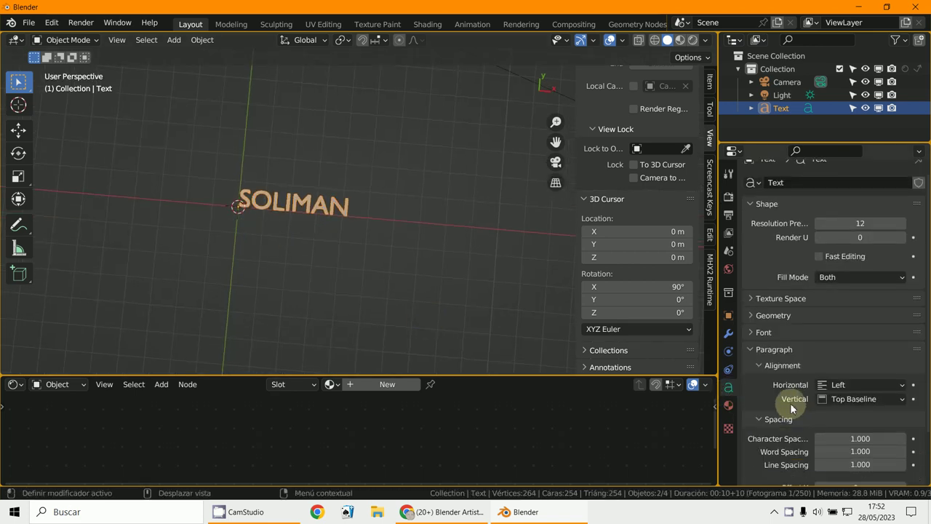
left_click(776, 334)
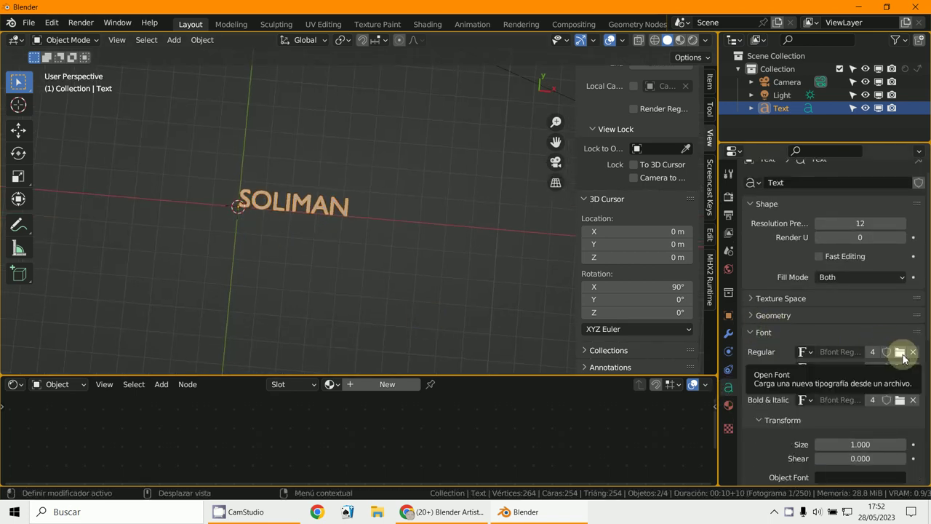
left_click(901, 353)
scroll(778, 339, "down", 2)
scroll(788, 337, "down", 6)
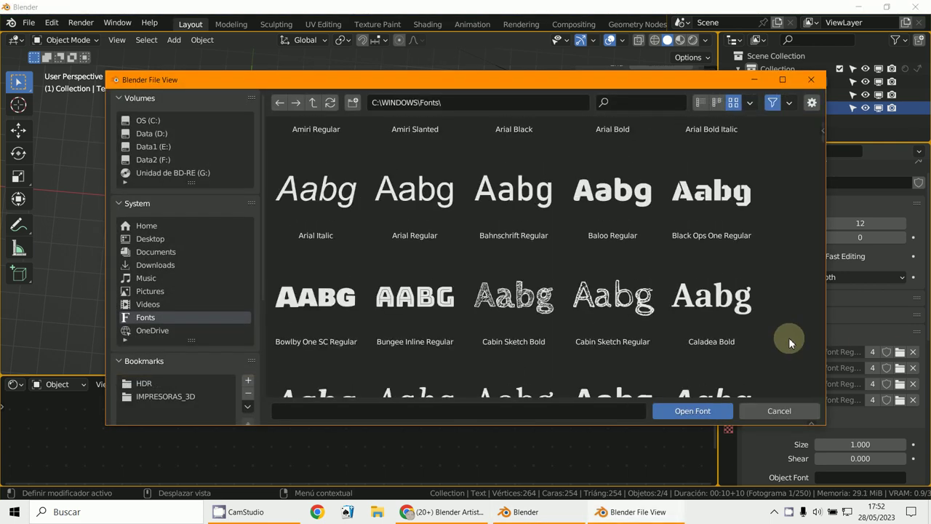
scroll(789, 338, "down", 4)
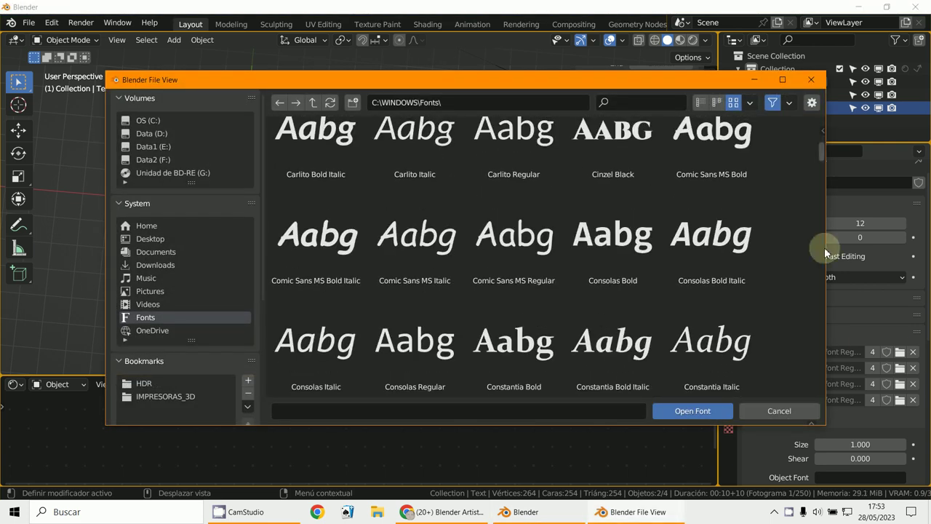
left_click_drag(821, 151, 797, 372)
scroll(799, 358, "up", 1)
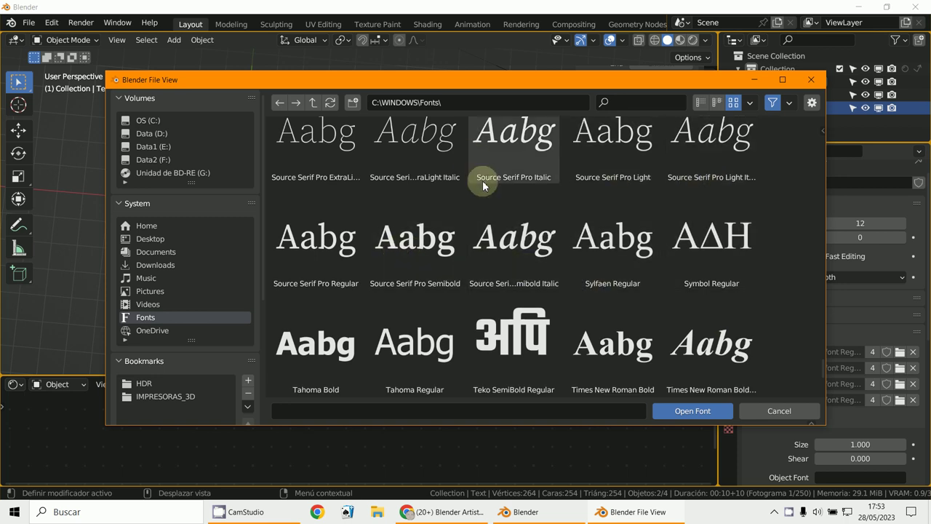
scroll(486, 190, "down", 5)
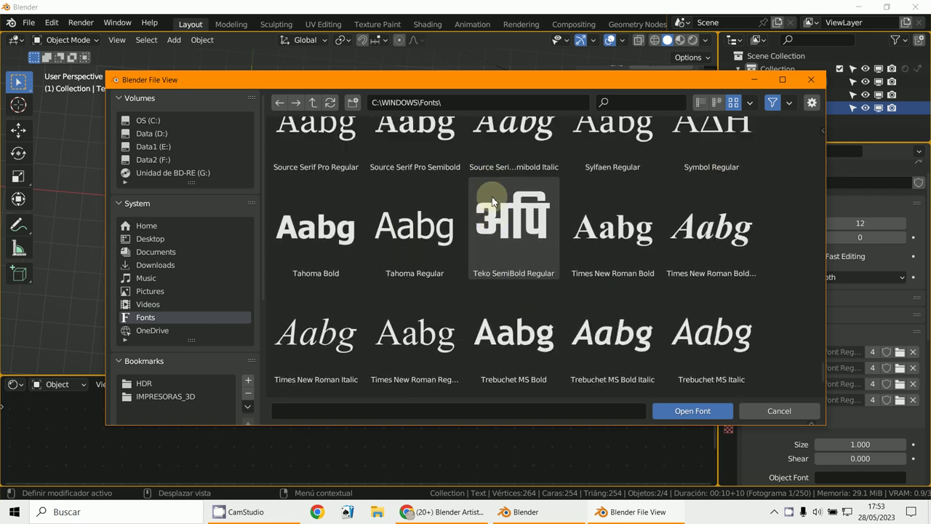
scroll(492, 196, "up", 5)
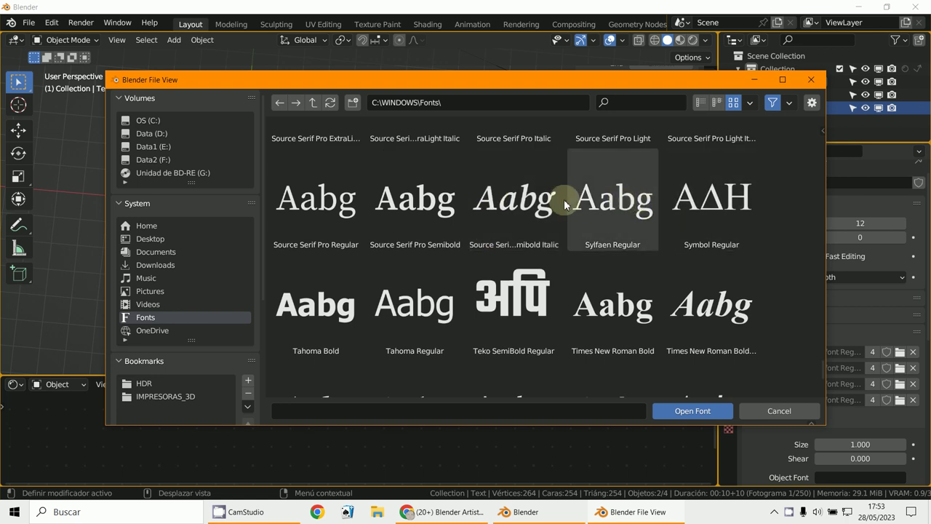
scroll(307, 210, "up", 5)
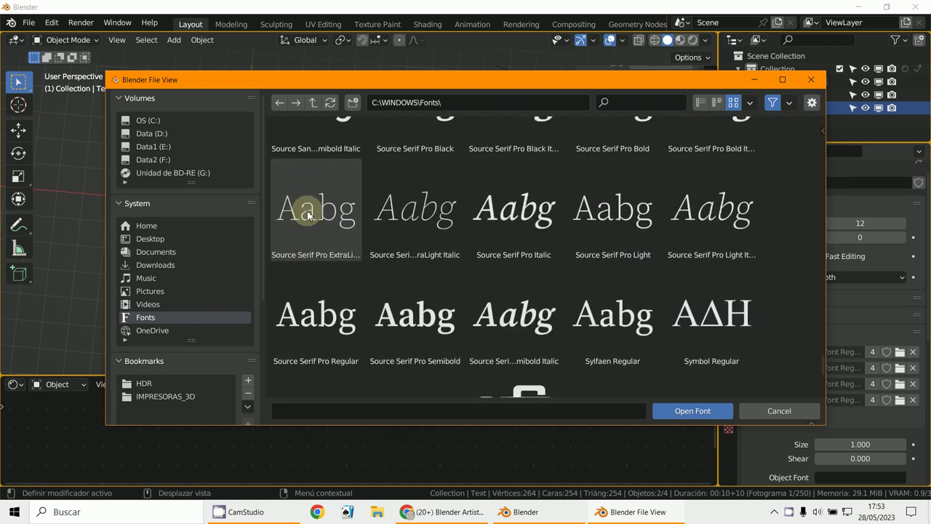
scroll(307, 210, "down", 1)
left_click(430, 301)
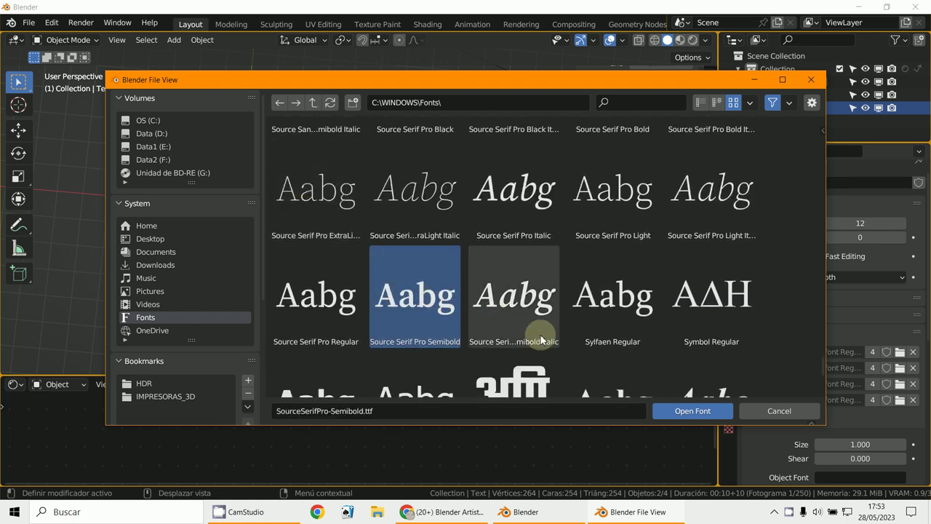
double_click(534, 314)
Give the text thickness by setting its geometry Extrude value to 0.07 m
scroll(409, 276, "up", 5)
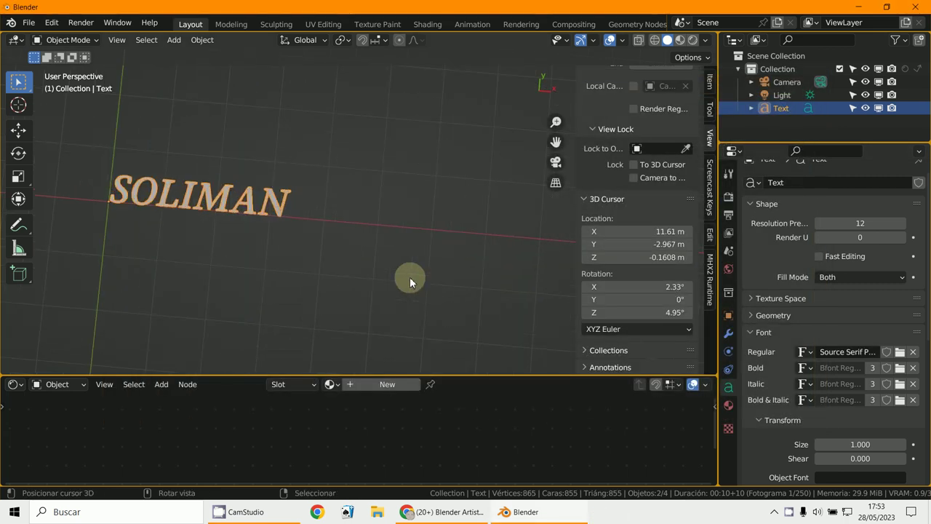
left_click(762, 316)
left_click(902, 350)
left_click(902, 349)
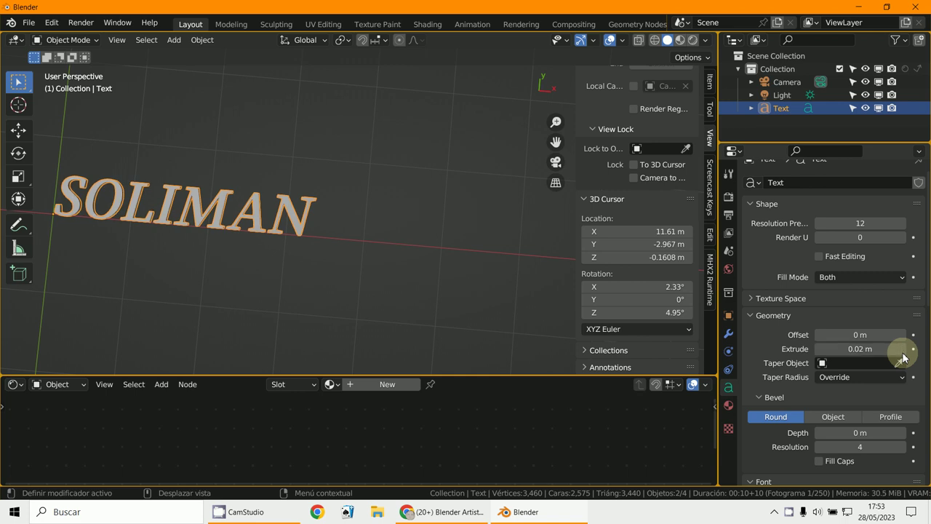
left_click(903, 349)
left_click(902, 349)
left_click(902, 349)
left_click(903, 350)
left_click(903, 349)
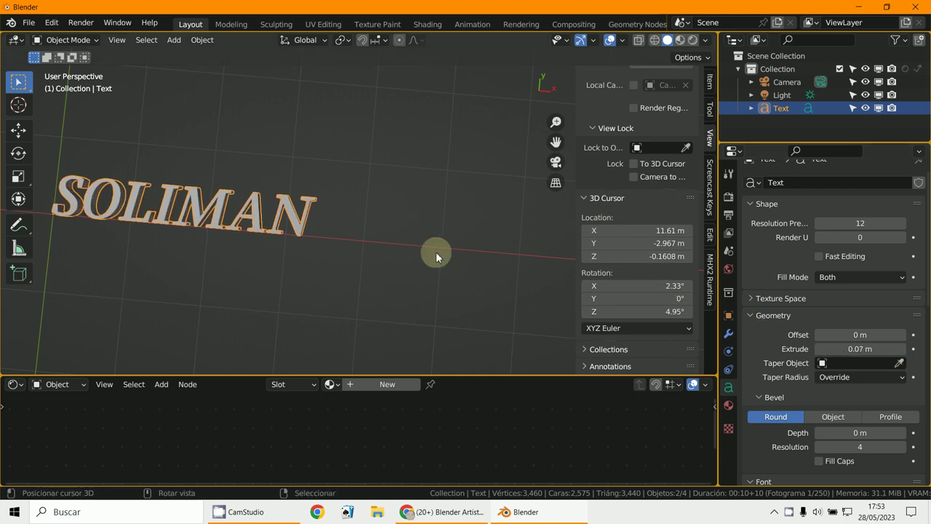
Convert the extruded text object into a mesh
middle_click_drag(436, 252, 326, 324)
key("KP_1")
scroll(339, 328, "up", 4)
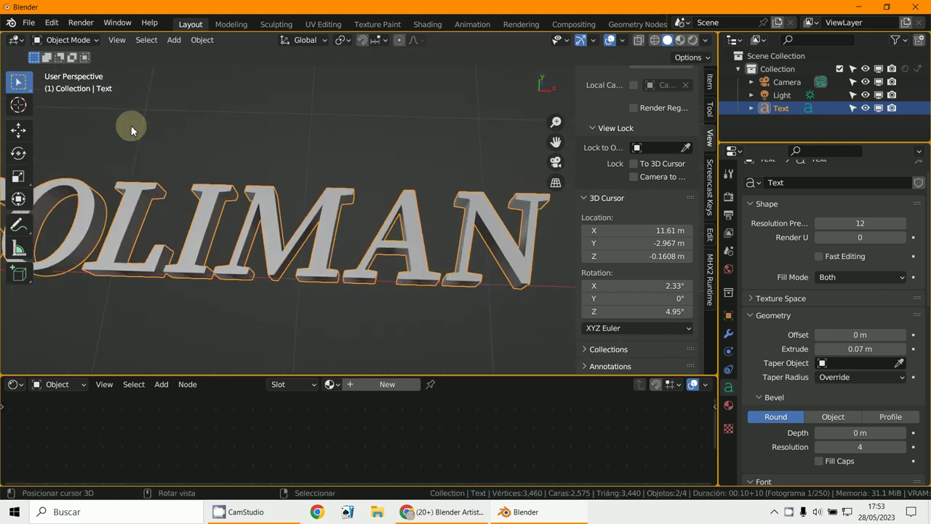
left_click(91, 43)
left_click(80, 54)
left_click(202, 42)
mouse_move(254, 422)
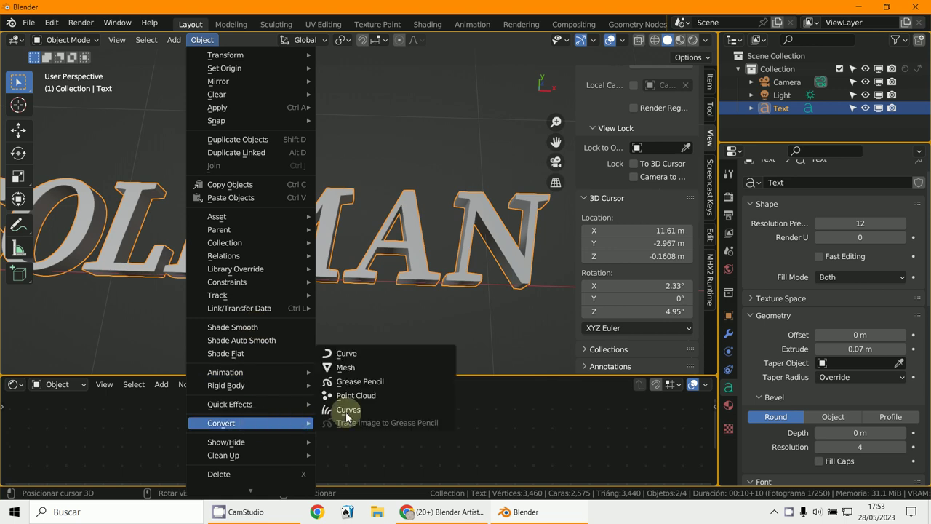
left_click(357, 368)
Merge all vertices of the text mesh by distance in Edit Mode
middle_click_drag(393, 337, 345, 283)
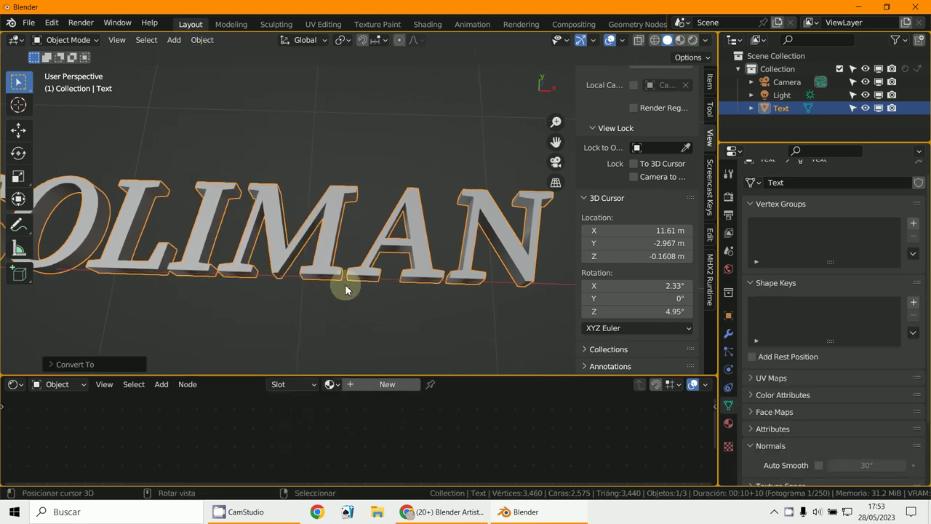
left_click(78, 40)
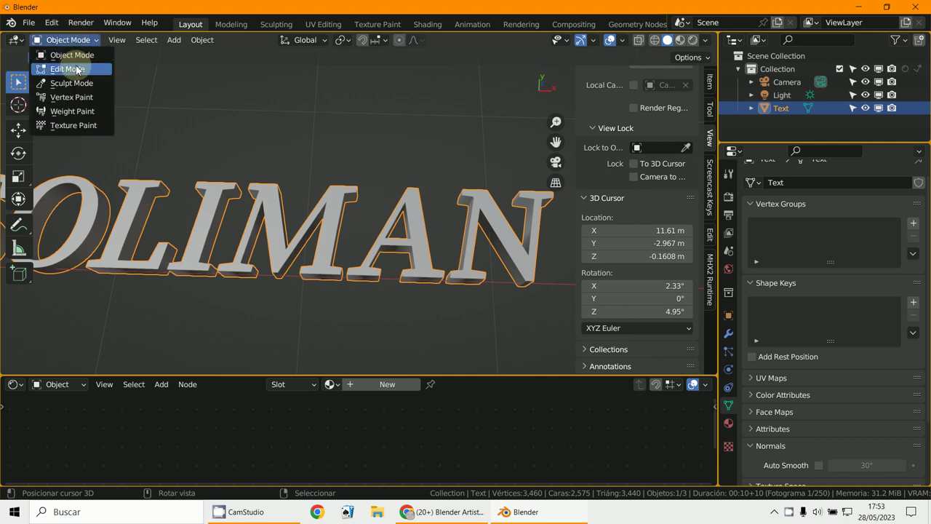
left_click(66, 67)
key("a")
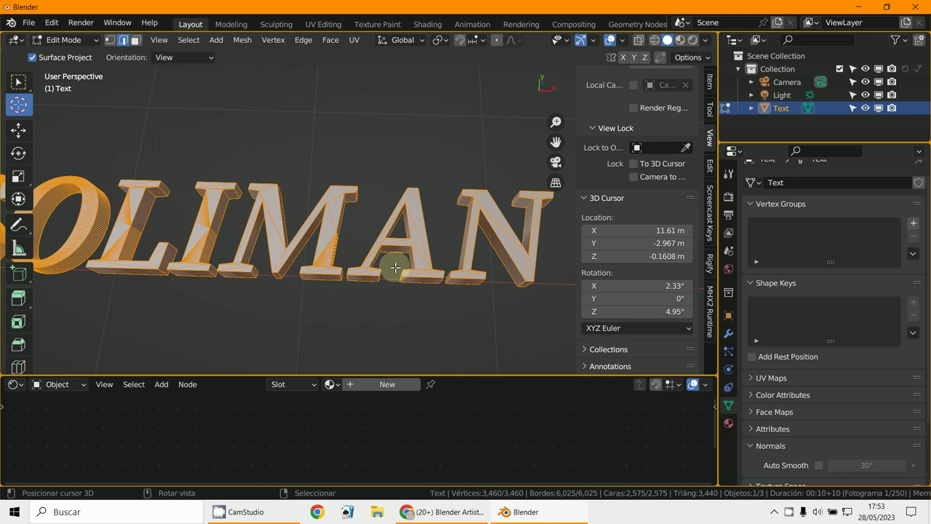
key("m")
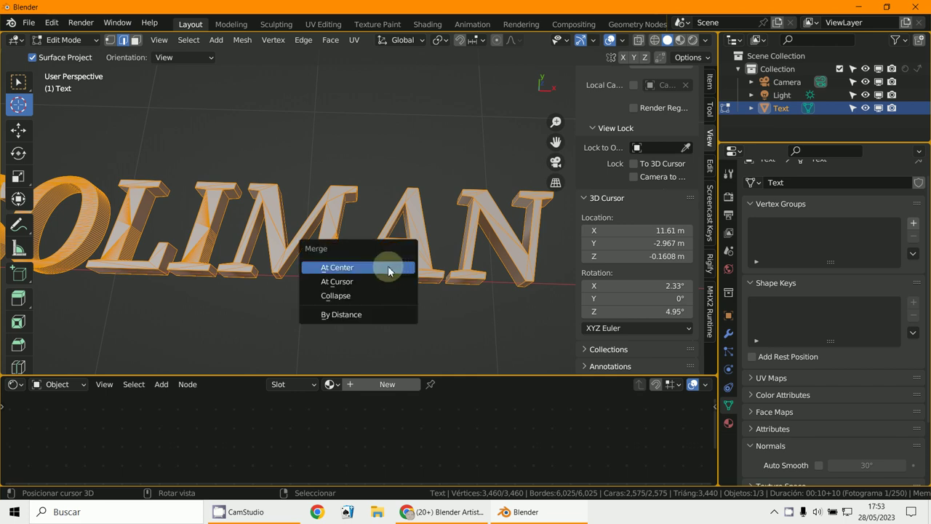
left_click(348, 314)
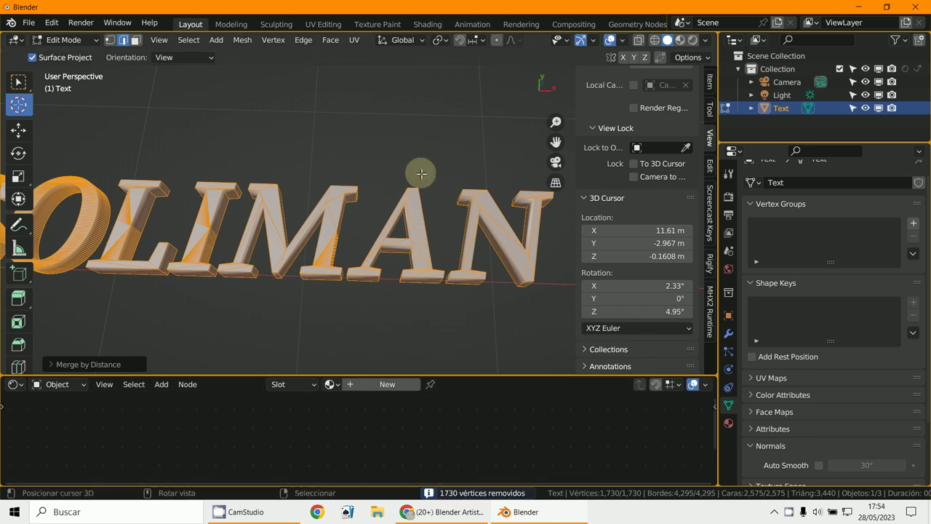
Separate the text mesh by loose parts into individual letter objects and return to Object Mode
middle_click_drag(422, 268, 286, 268)
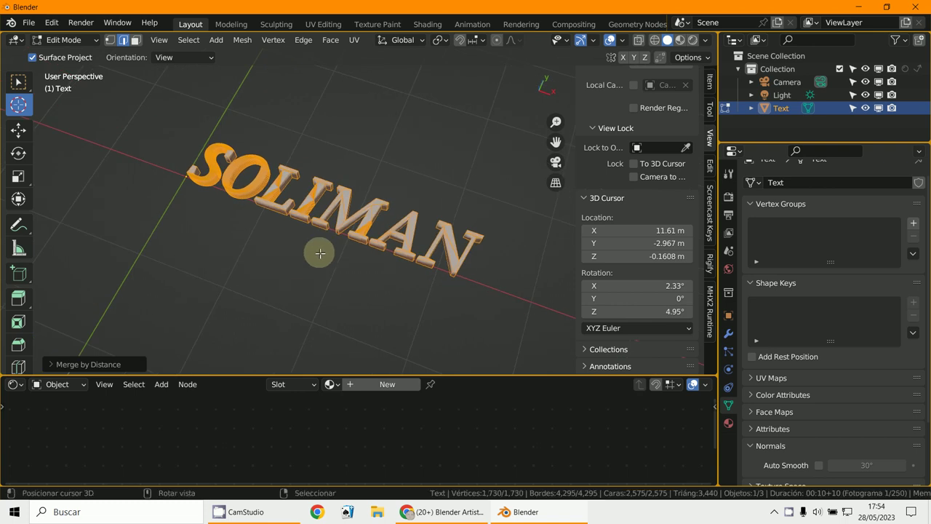
key("p")
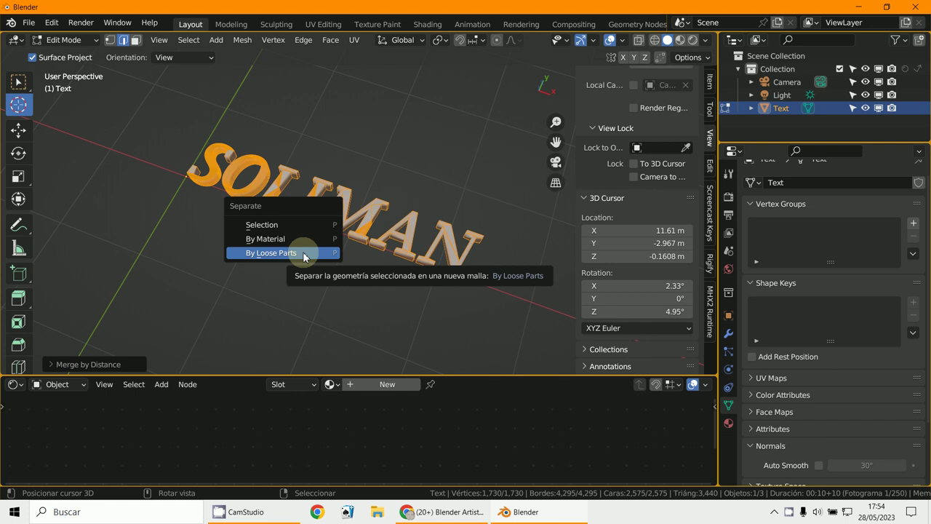
left_click(303, 252)
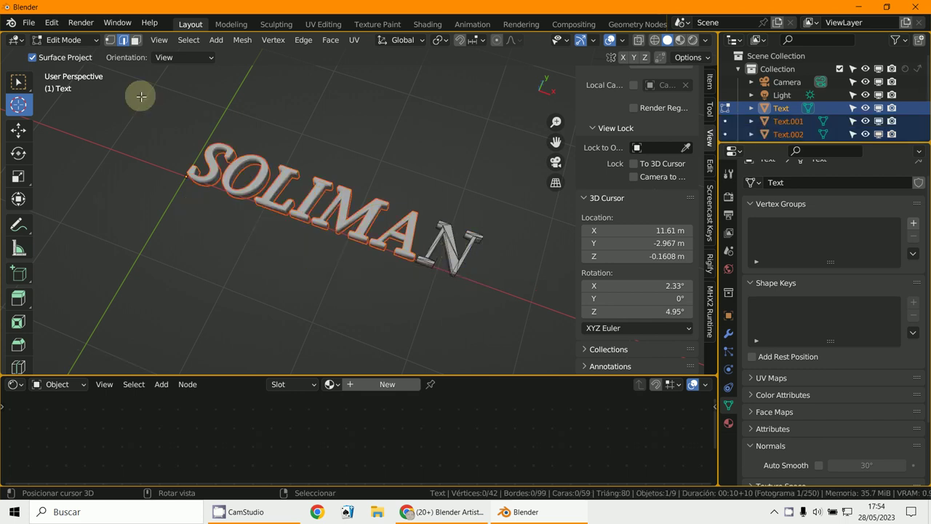
left_click(51, 40)
left_click(62, 52)
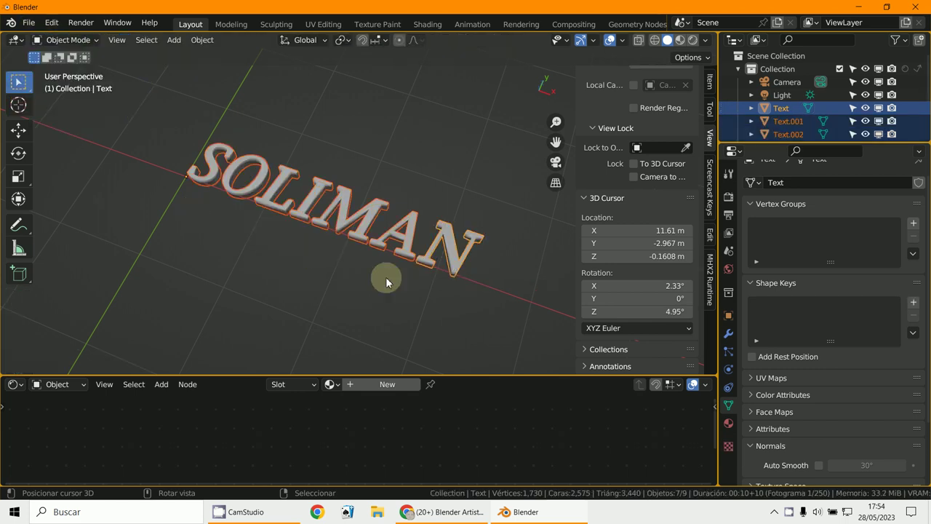
Select the letters N, A and M one at a time to check that each is a separate object
left_click(454, 262)
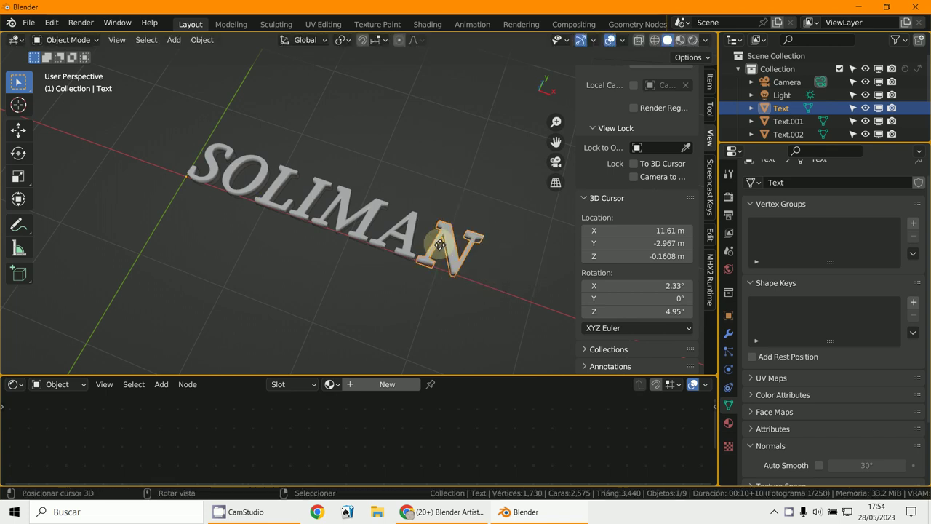
left_click(384, 245)
mouse_move(384, 245)
left_mouse_down()
mouse_move(430, 249)
mouse_move(391, 260)
left_mouse_up()
left_click(357, 227)
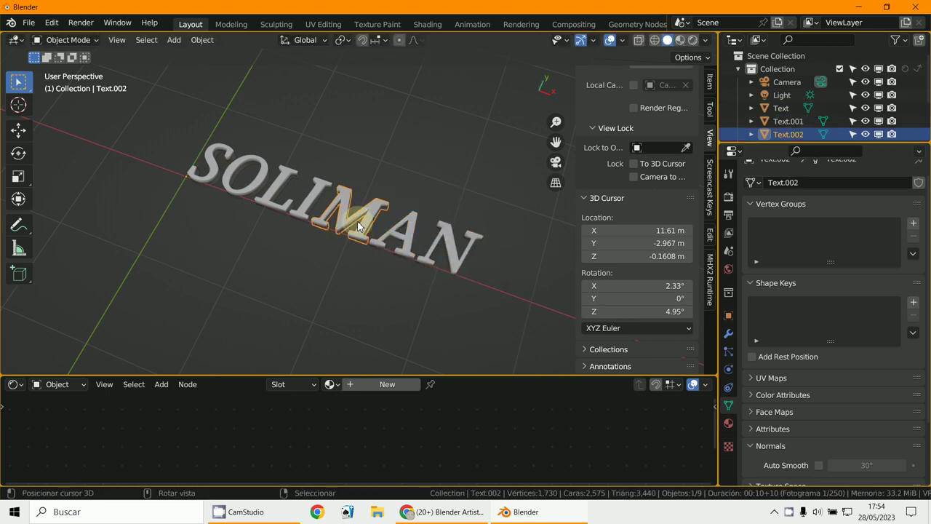
left_click_drag(358, 226, 382, 201)
In top view, move the letter S along the X axis towards the O until the two letters overlap
key("KP_7")
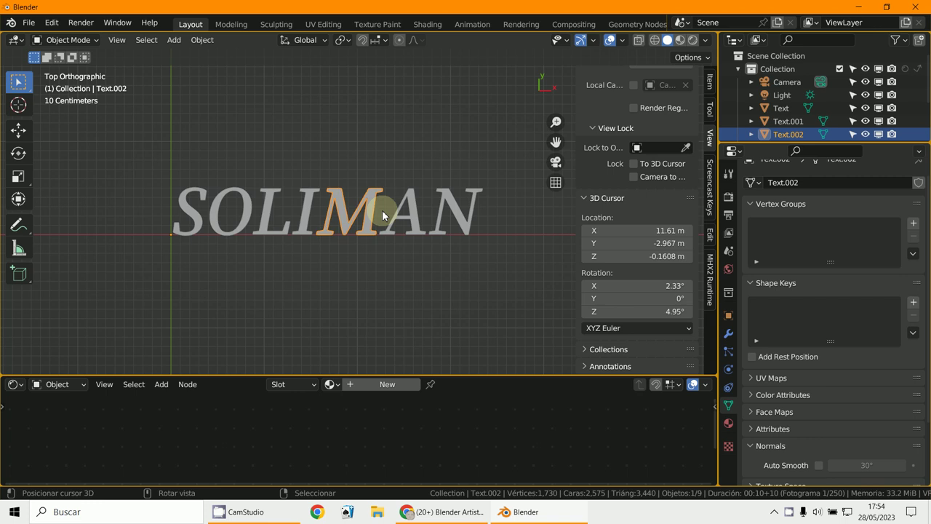
scroll(478, 264, "up", 4)
scroll(287, 232, "down", 2)
left_click(242, 244)
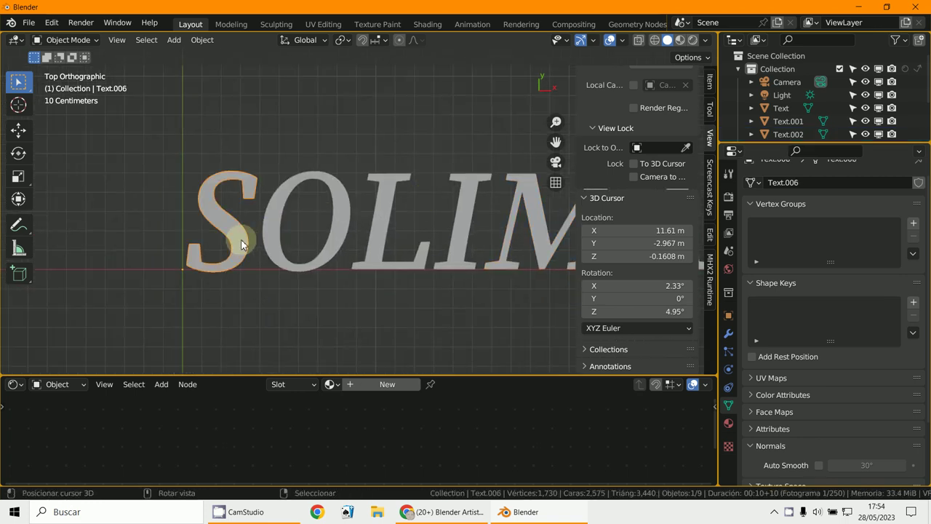
key("g")
key("x")
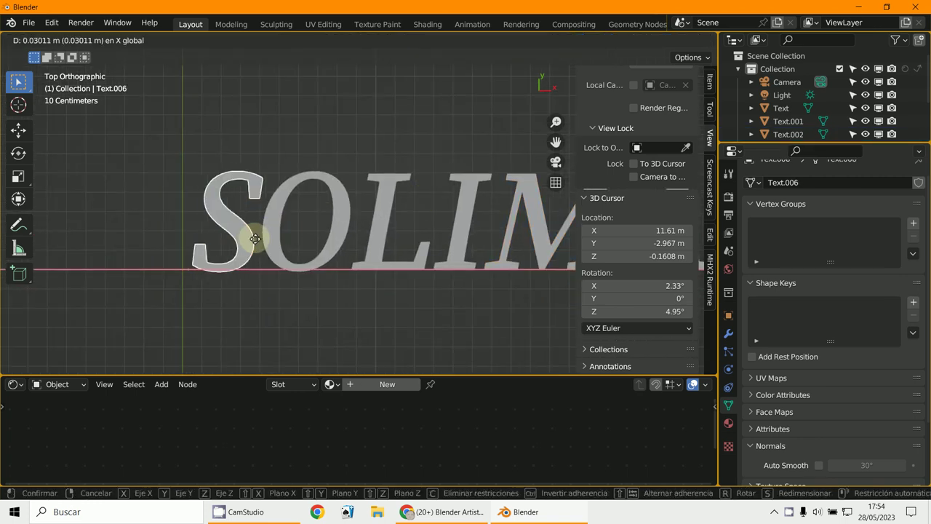
left_click(267, 243)
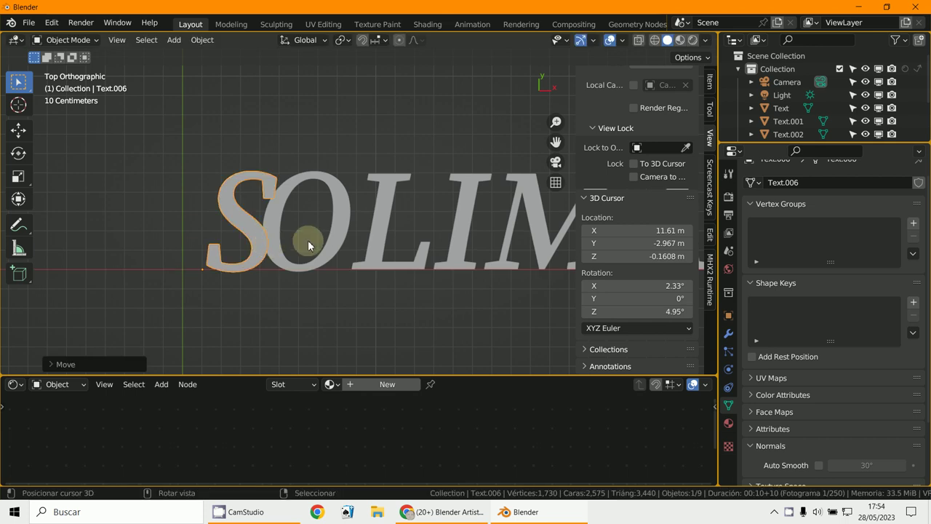
Search the add-on preferences for BOOL and check that the Object: Bool Tool add-on is enabled
left_click(51, 22)
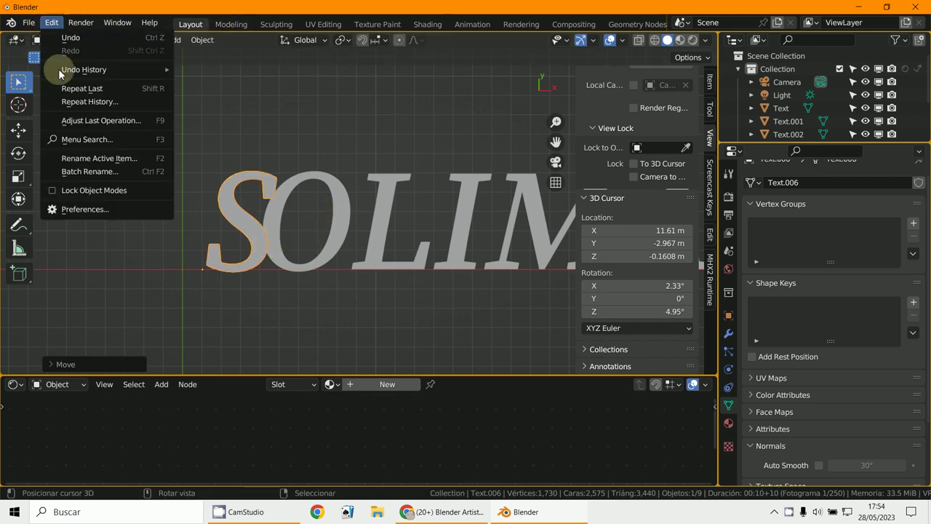
left_click(87, 210)
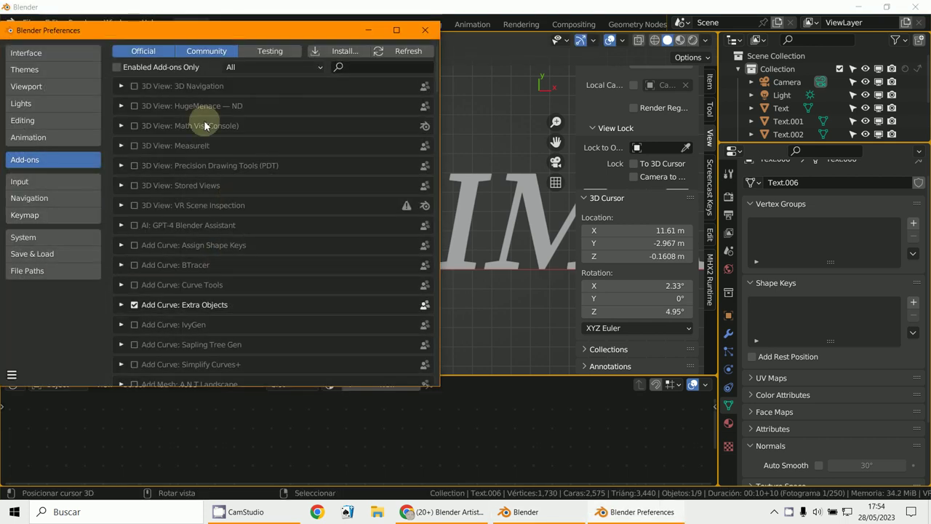
type("BOOL")
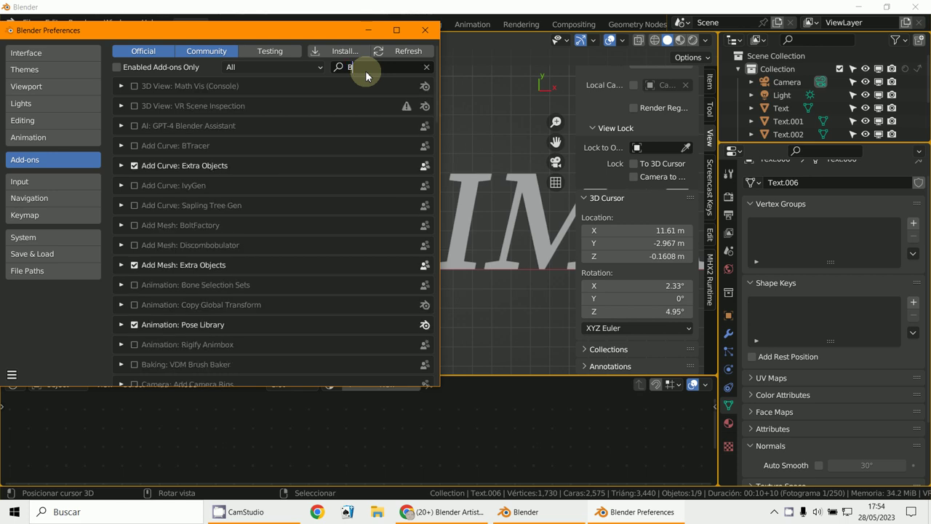
key("Return")
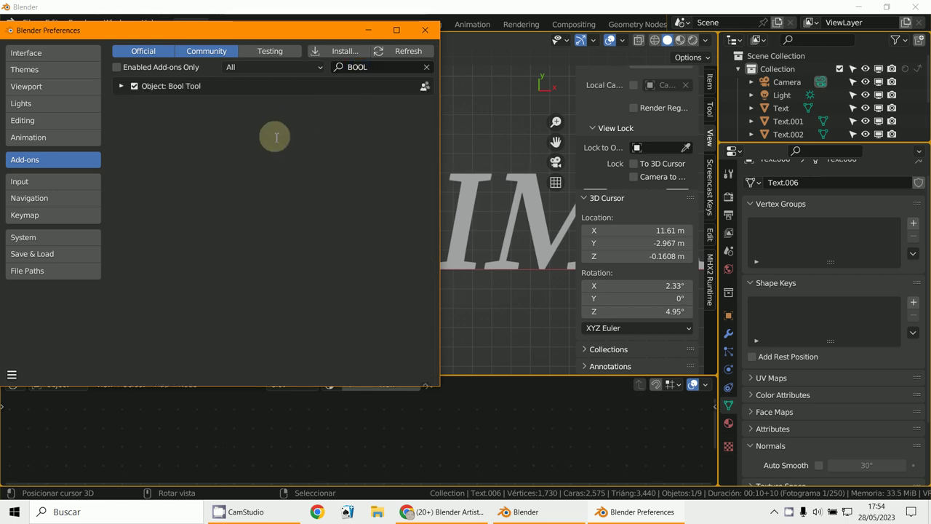
left_click(121, 86)
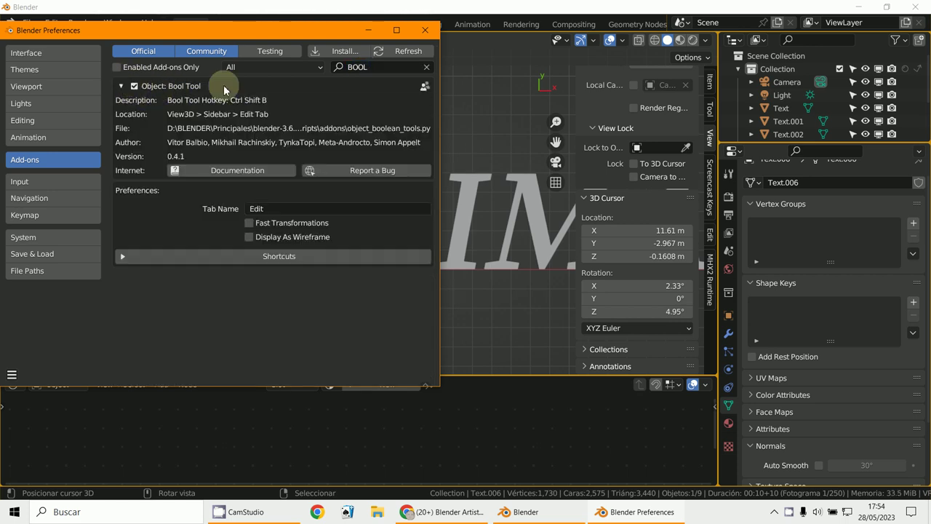
left_click(369, 29)
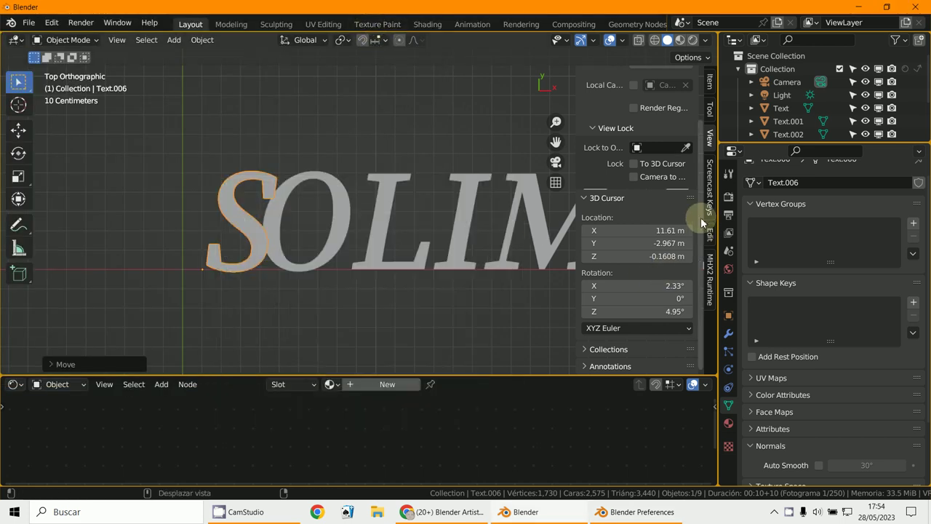
Unite the overlapping letters O and S into one object with Bool Tool's Auto Boolean Union, keeping S as the active object
left_click(709, 235)
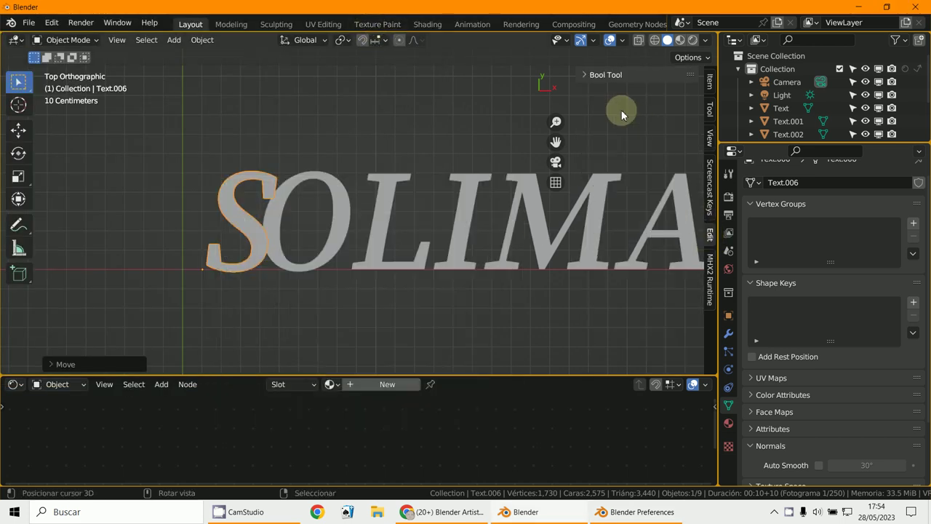
left_click(588, 75)
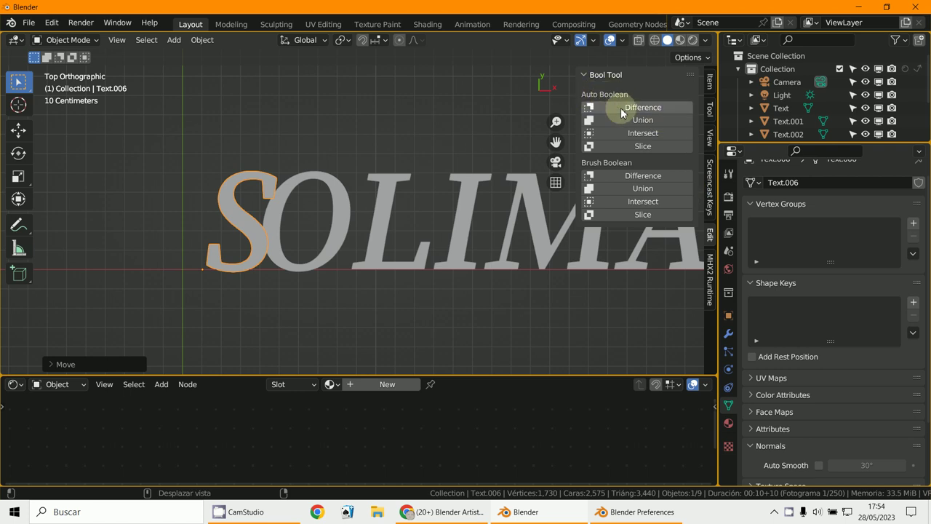
scroll(351, 329, "down", 2)
scroll(342, 327, "up", 4)
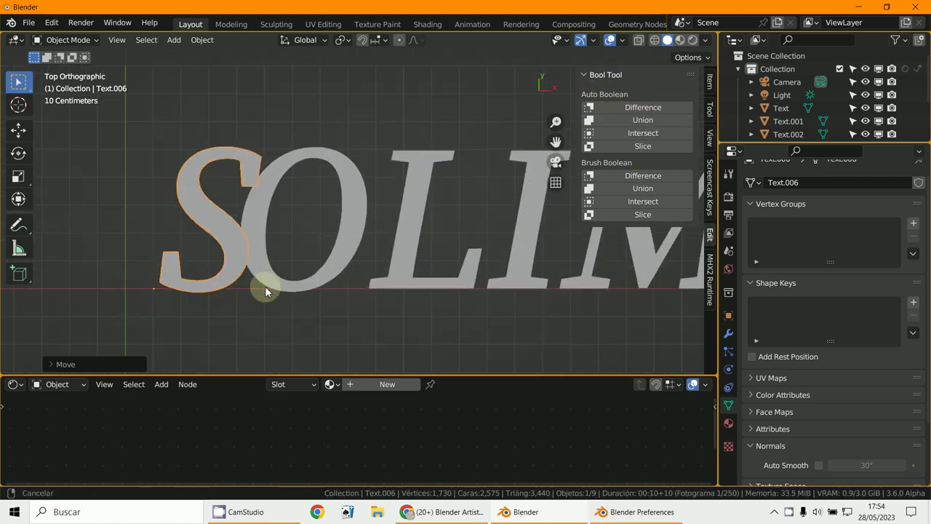
right_click(264, 282)
right_click(234, 274, "shift")
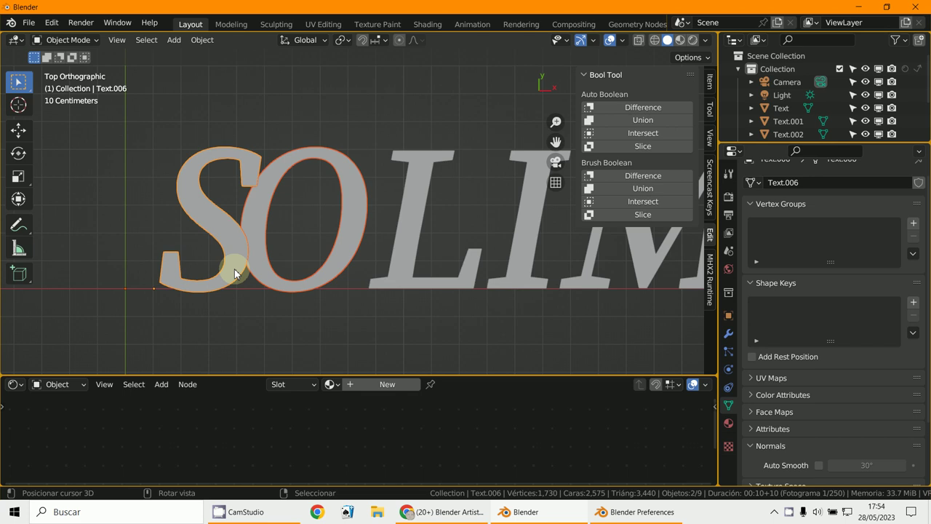
left_click(643, 124)
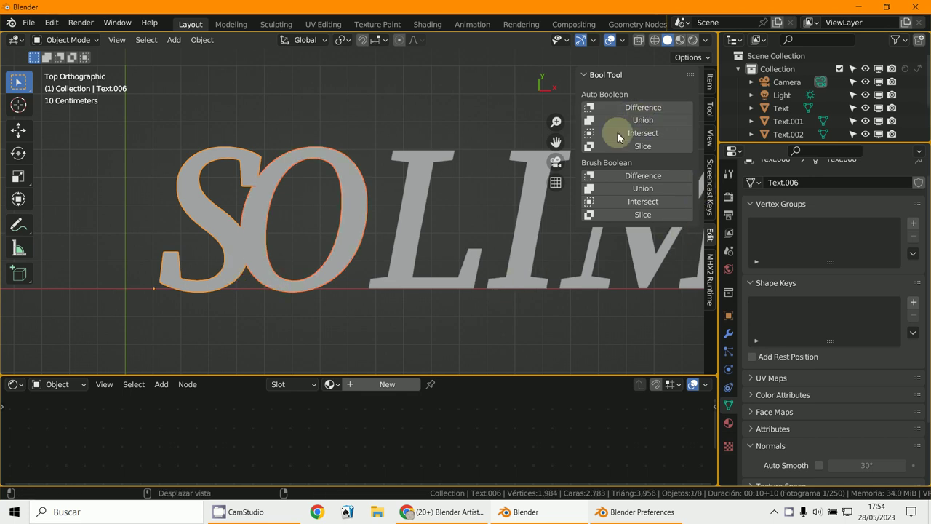
Apply flat shading to the joined SO object and to the letter L
mouse_move(212, 230)
middle_mouse_down()
mouse_move(194, 150)
mouse_move(240, 217)
mouse_move(225, 214)
mouse_move(213, 233)
middle_mouse_up()
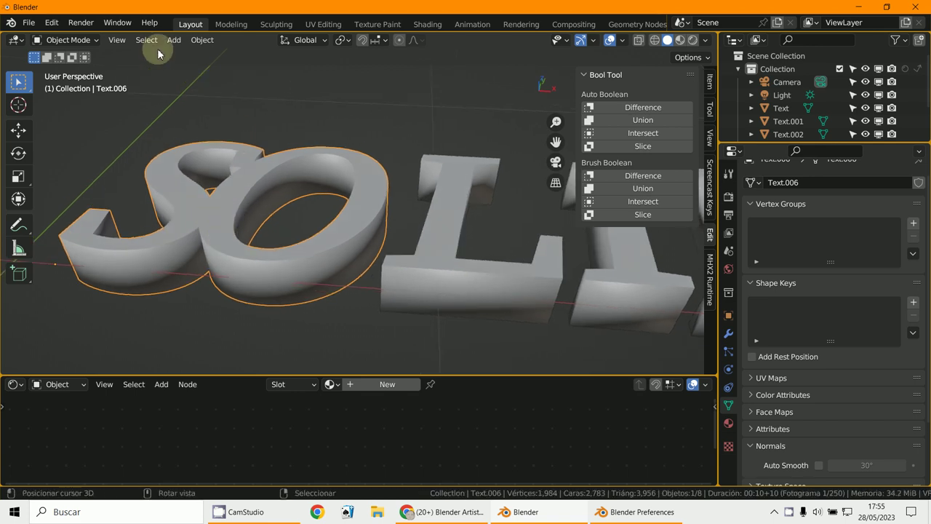
left_click(197, 40)
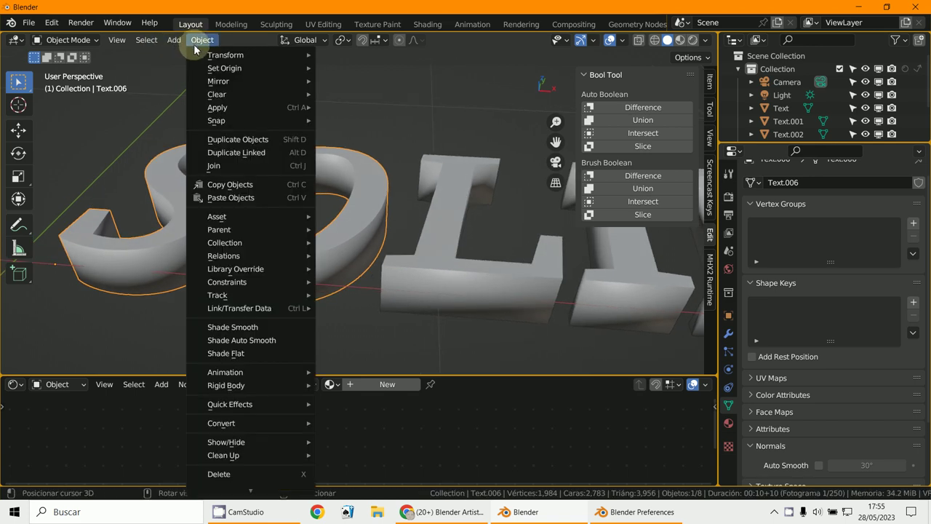
left_click(251, 354)
middle_click_drag(249, 349, 272, 264)
left_click(352, 234)
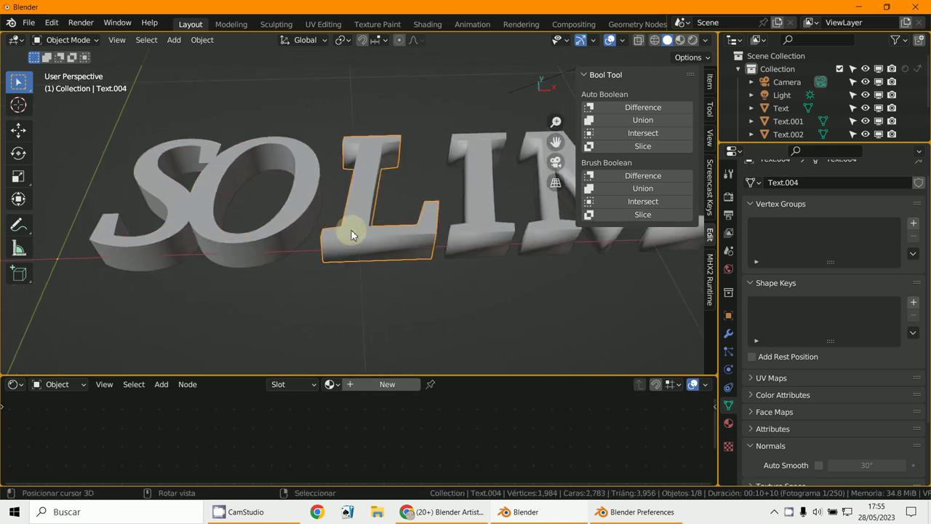
left_click(203, 41)
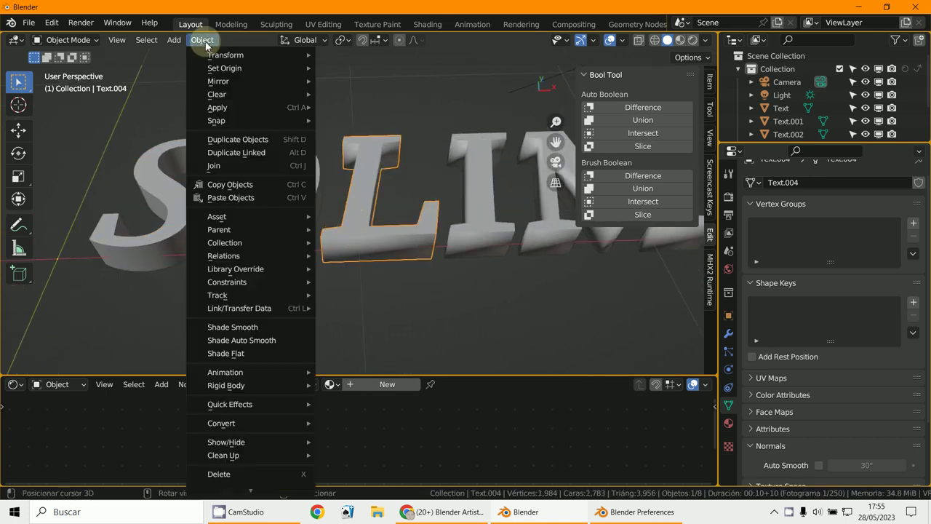
left_click(248, 353)
Select the letters I, M, A and N together and shade them flat
middle_click_drag(248, 353, 327, 227)
left_click(327, 228)
left_click(485, 262, "shift")
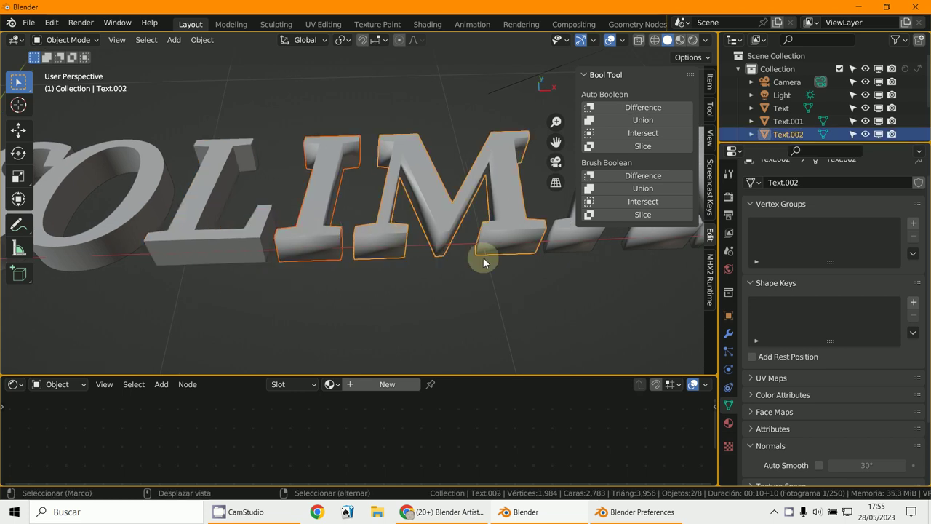
scroll(578, 262, "down", 5)
left_click(370, 247, "shift")
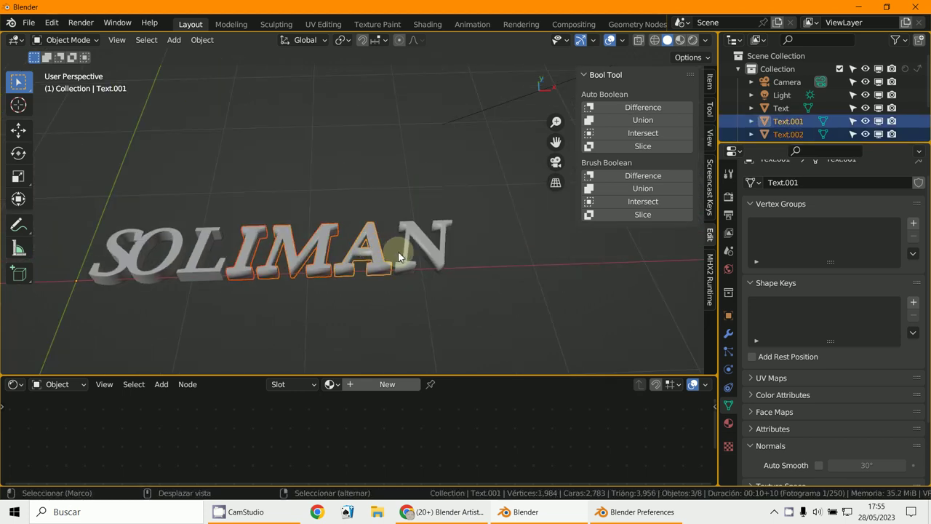
left_click(408, 259, "shift")
left_click(198, 40)
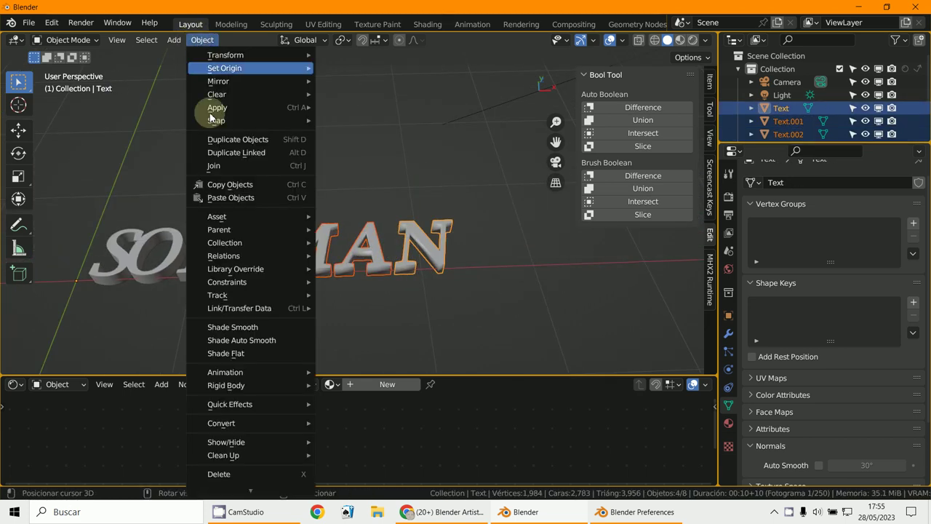
left_click(246, 353)
In top view, move the letter L about -0.13 m along the X axis until it overlaps the O
middle_click_drag(277, 334, 408, 293, "shift")
key("KP_7")
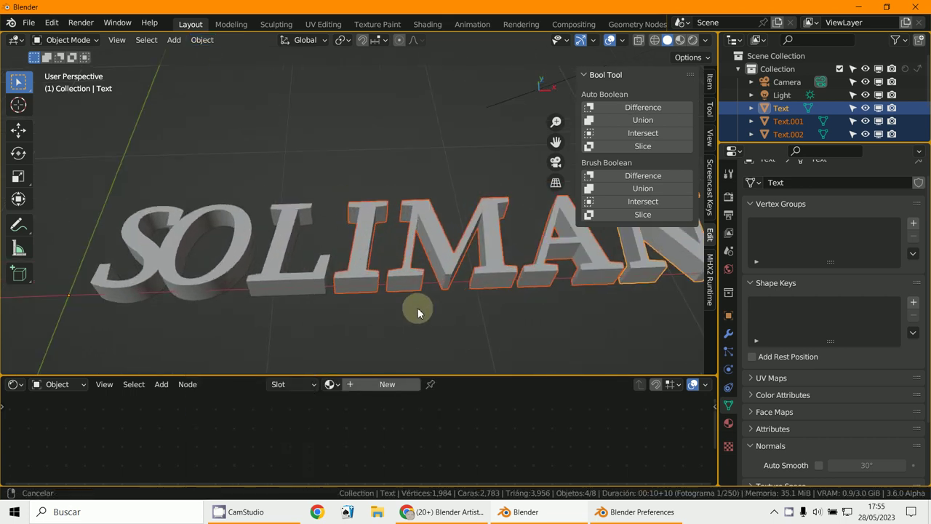
scroll(415, 309, "up", 3)
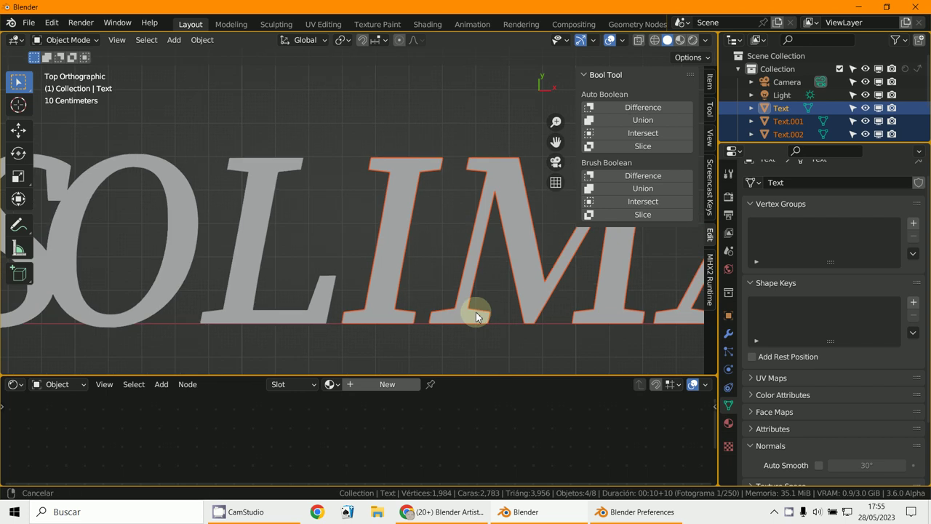
left_click(268, 244)
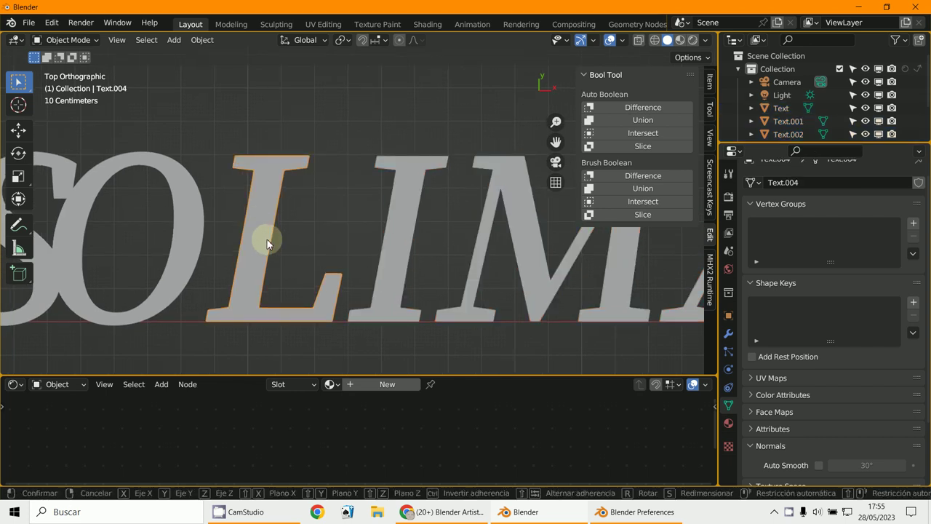
key("shift+d")
key("x")
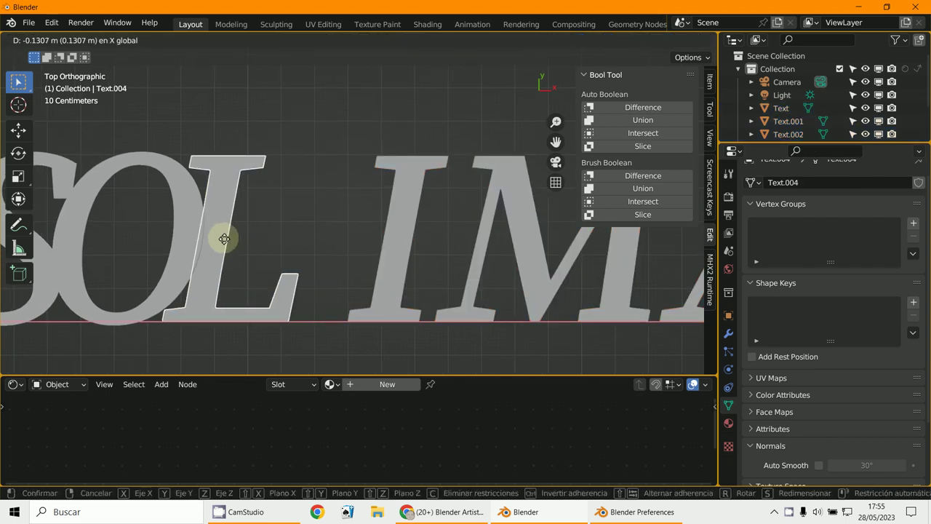
left_click(224, 239)
Unite the letter L with the joined SO object using Bool Tool's Auto Boolean Union
scroll(285, 216, "up", 2)
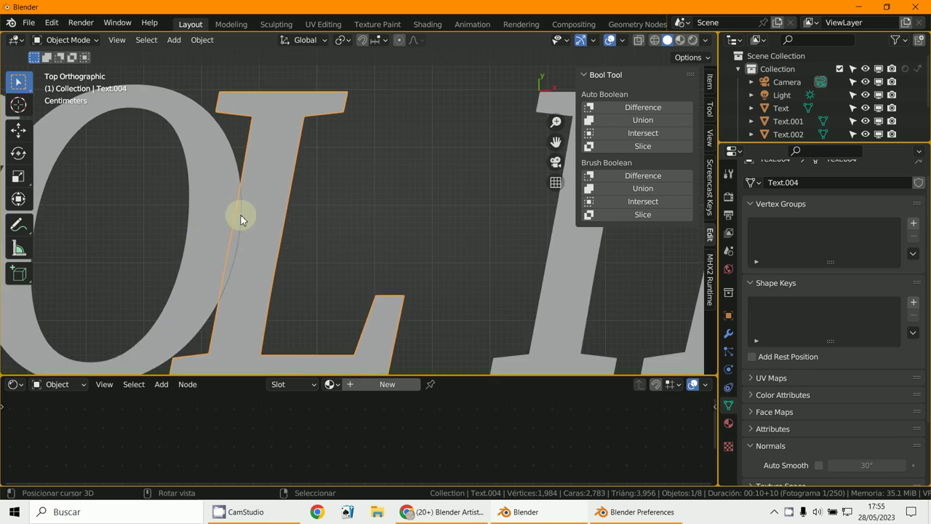
left_click(203, 209, "shift")
scroll(225, 238, "down", 3)
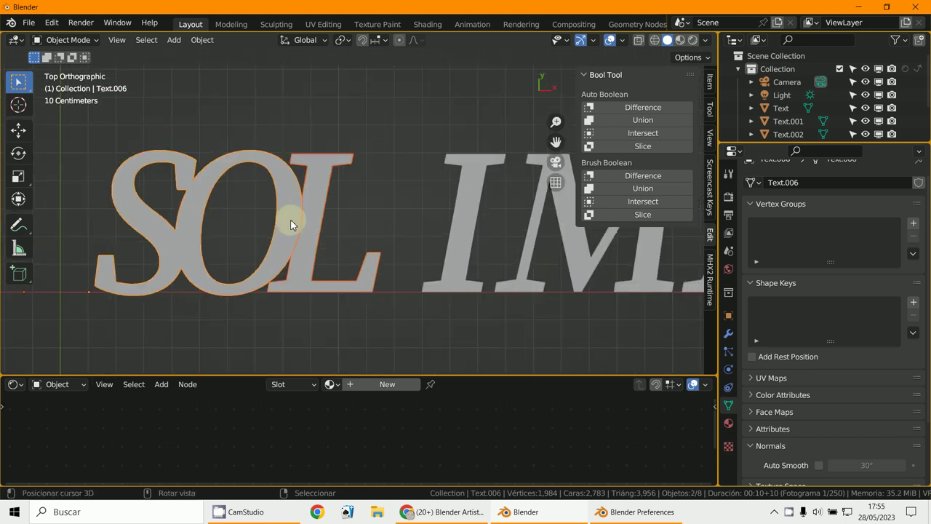
left_click(646, 122)
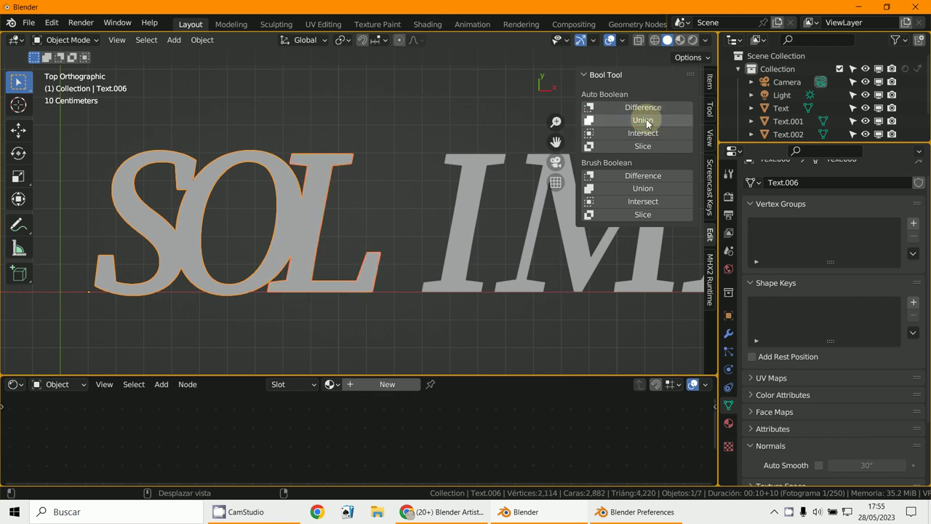
Enter Edit Mode on the joined SOL object, clear the selection and switch to face selection
middle_click_drag(370, 256, 133, 147)
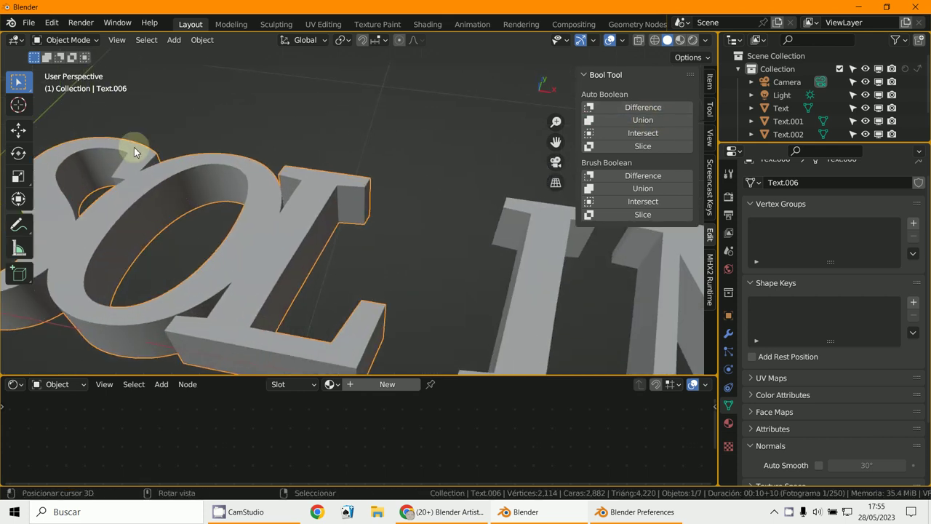
left_click(73, 40)
left_click(60, 65)
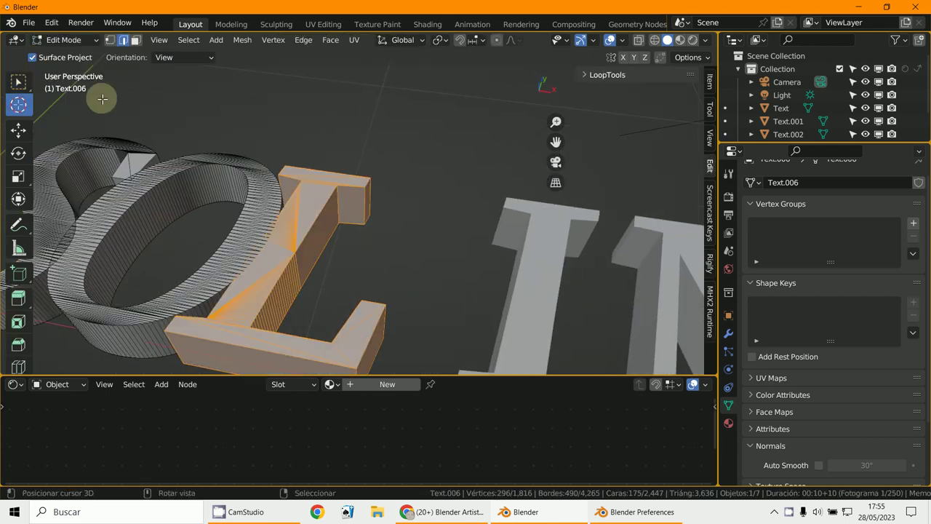
middle_click_drag(284, 272, 305, 280)
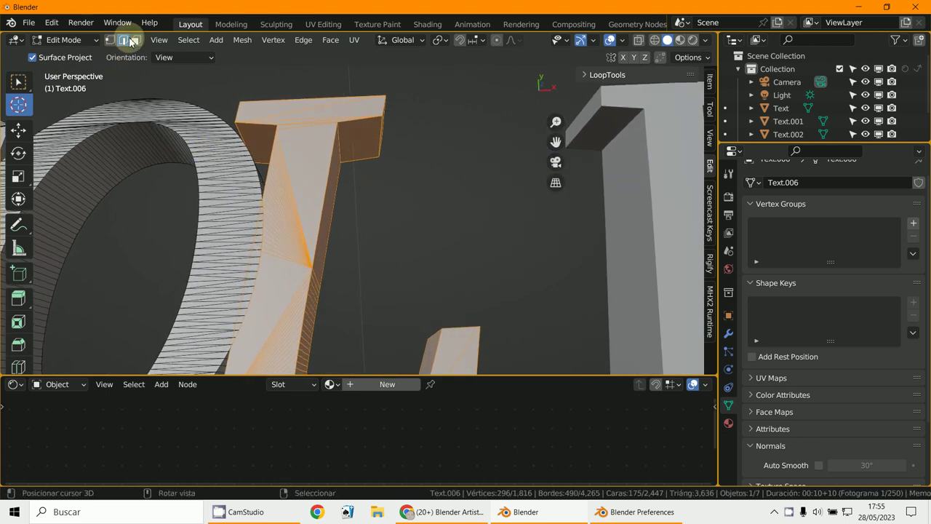
left_click(265, 201)
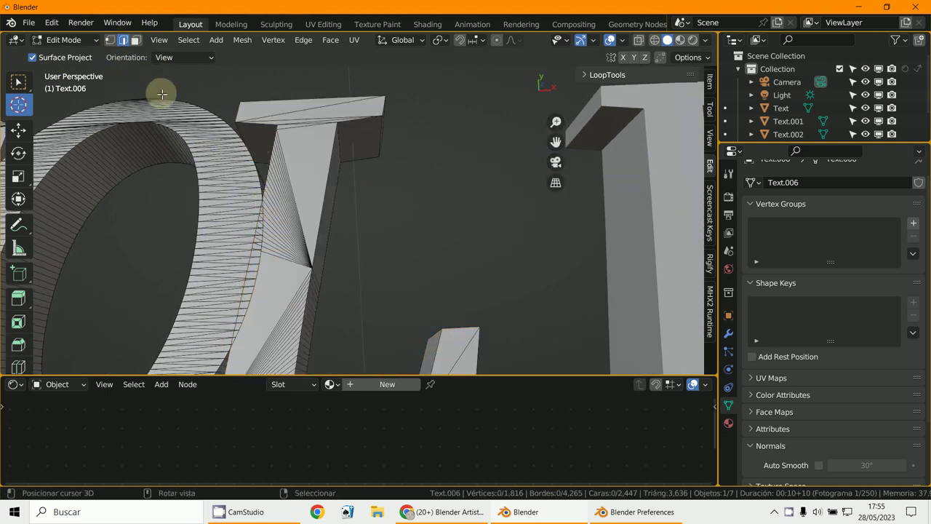
left_click(134, 42)
Circle-select the front faces on the upper and middle parts of the letter L's stem
key("c")
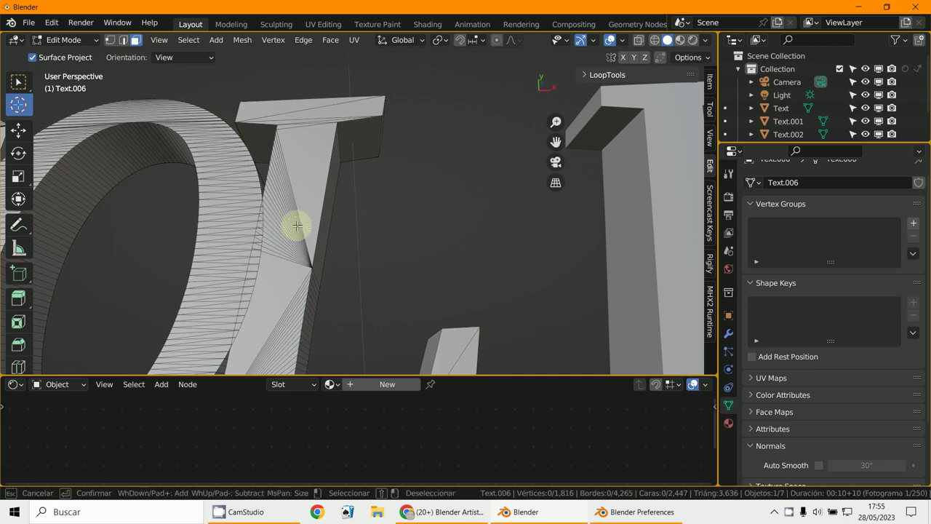
left_click_drag(291, 220, 299, 216)
left_click_drag(283, 285, 270, 307)
right_click(270, 308)
scroll(281, 309, "down", 2)
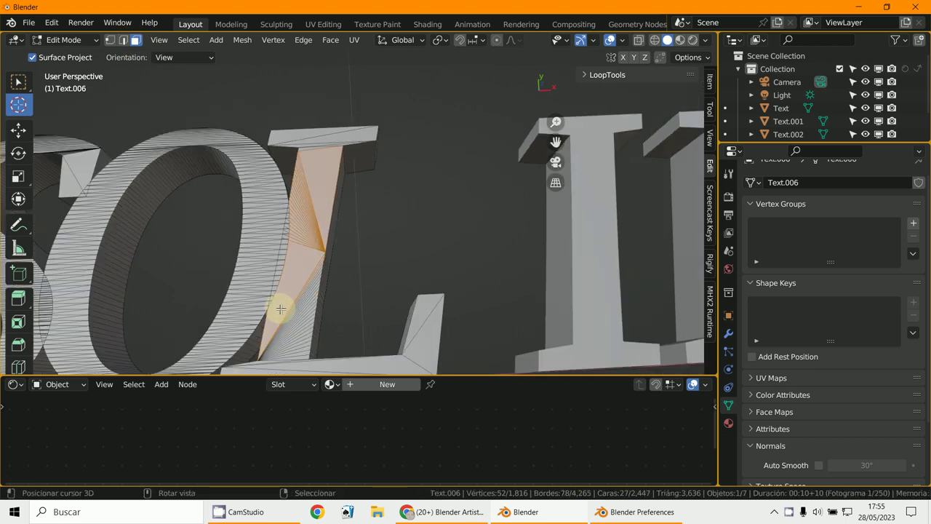
Hide the selected faces of the L's stem and reveal them again
key("h")
middle_click_drag(306, 305, 460, 242)
scroll(291, 232, "down", 2)
key("alt+h")
middle_click_drag(417, 265, 320, 329)
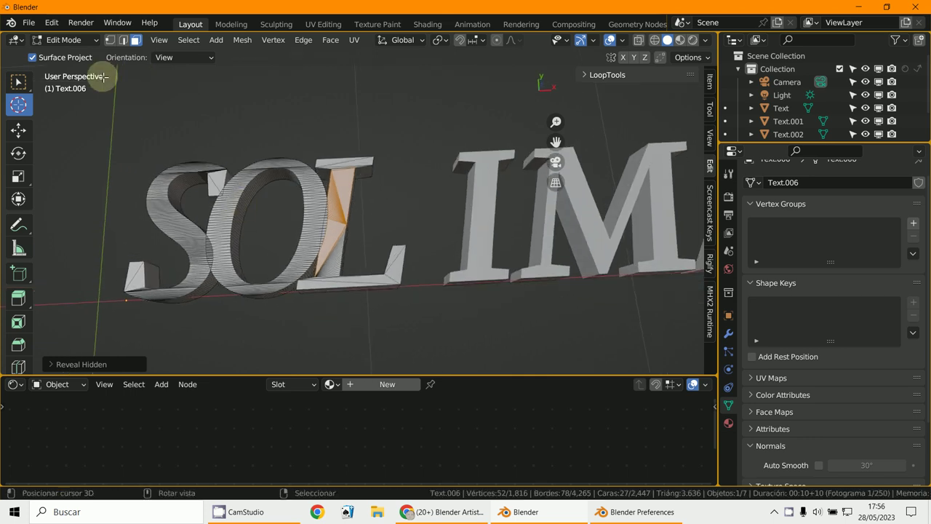
Select all faces of the SOL mesh and triangulate them
scroll(351, 223, "up", 6)
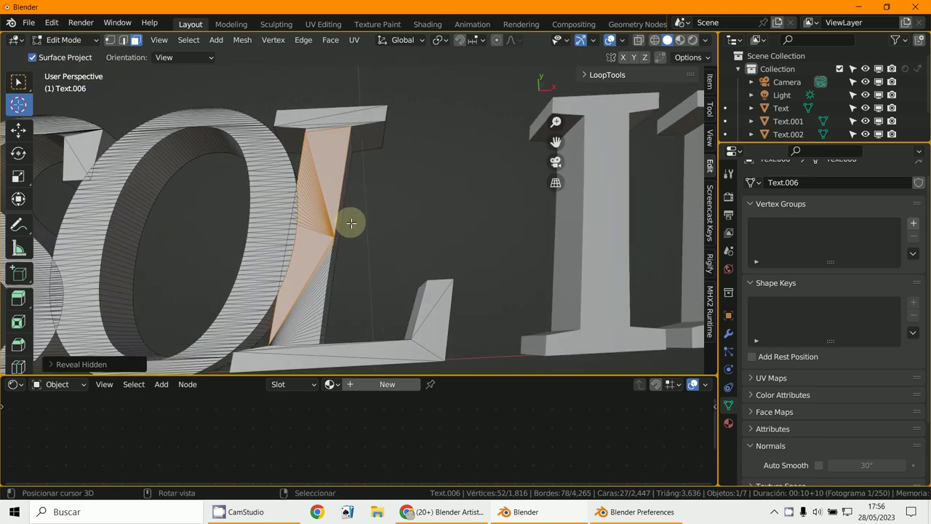
key("a")
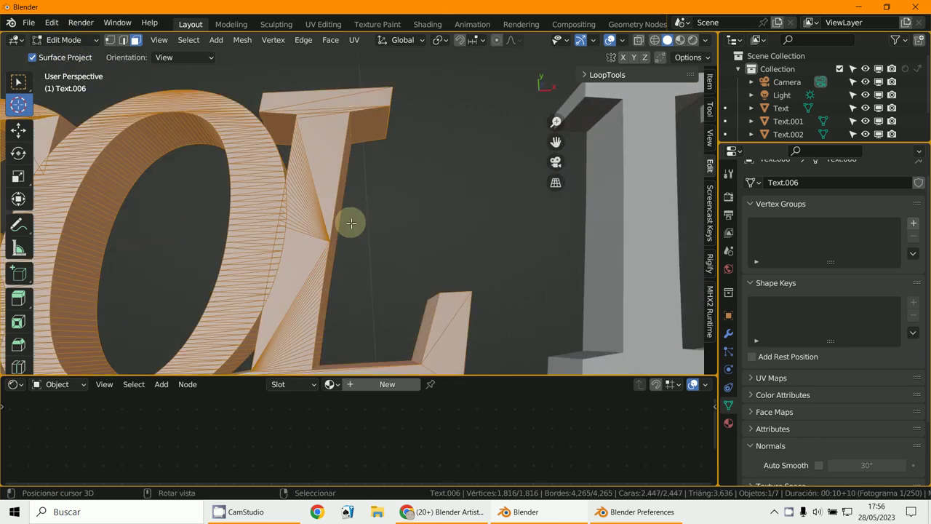
key("ctrl+t")
scroll(350, 222, "down", 5)
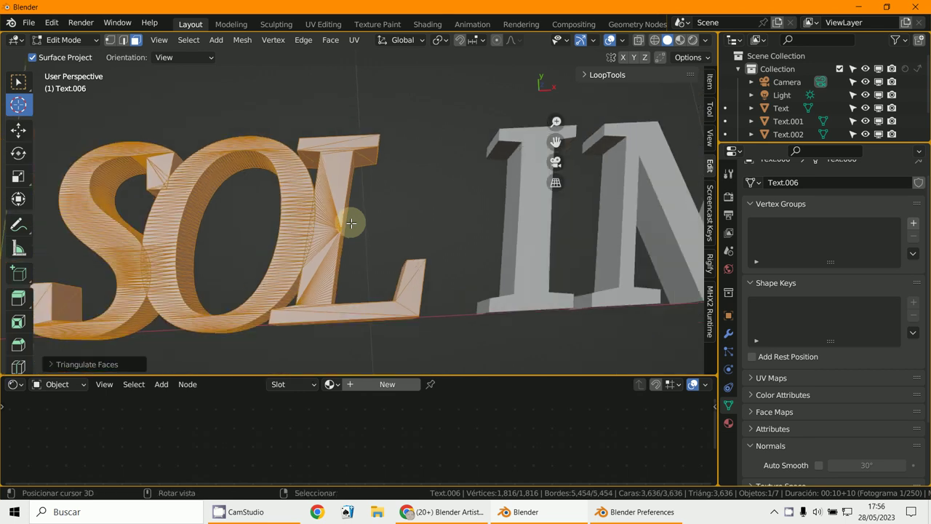
Convert the triangulated faces of the SOL mesh to quads and inspect the topology around the S, O and L
middle_click_drag(349, 220, 327, 253)
scroll(327, 253, "up", 4)
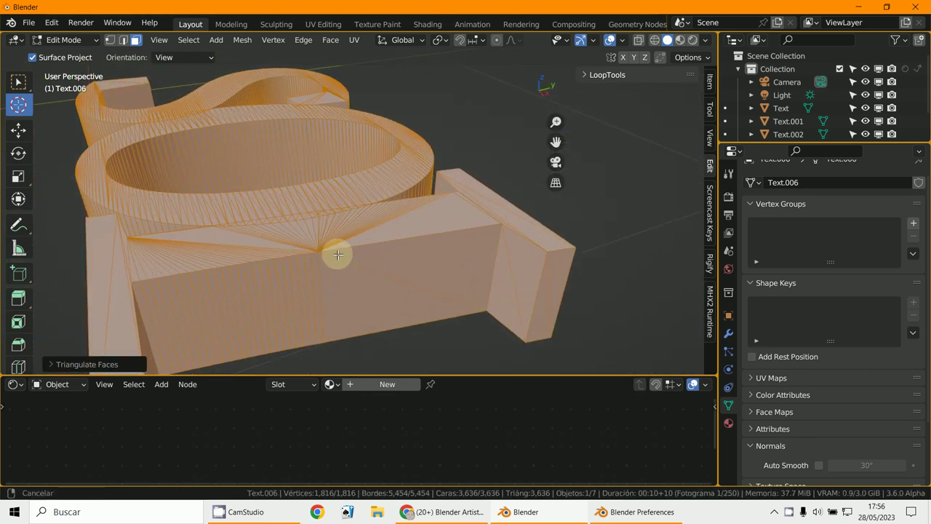
middle_click_drag(339, 250, 366, 287)
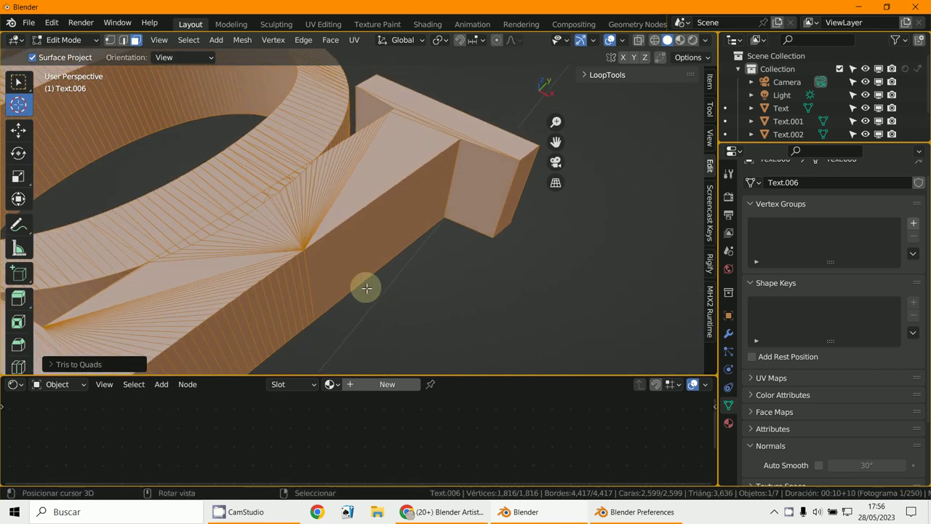
left_click(308, 43)
mouse_move(341, 42)
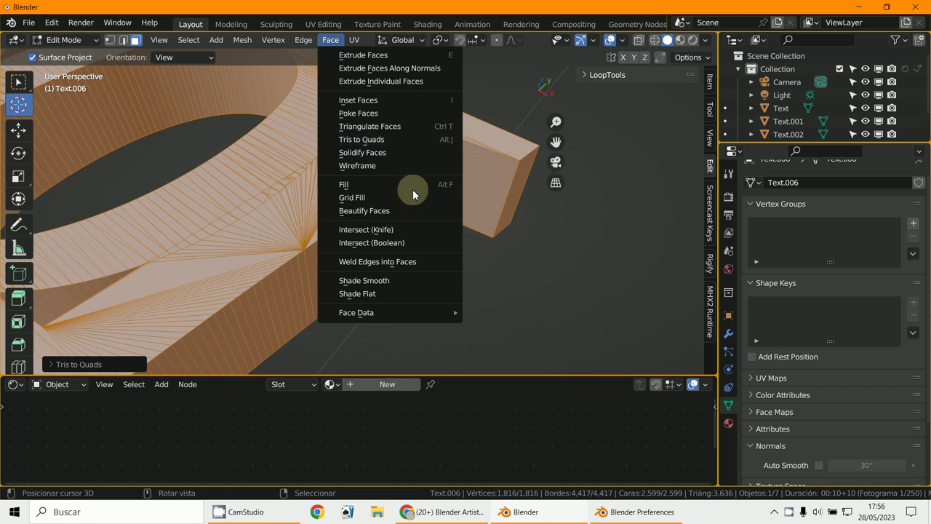
middle_click_drag(350, 240, 418, 293)
scroll(364, 294, "up", 8)
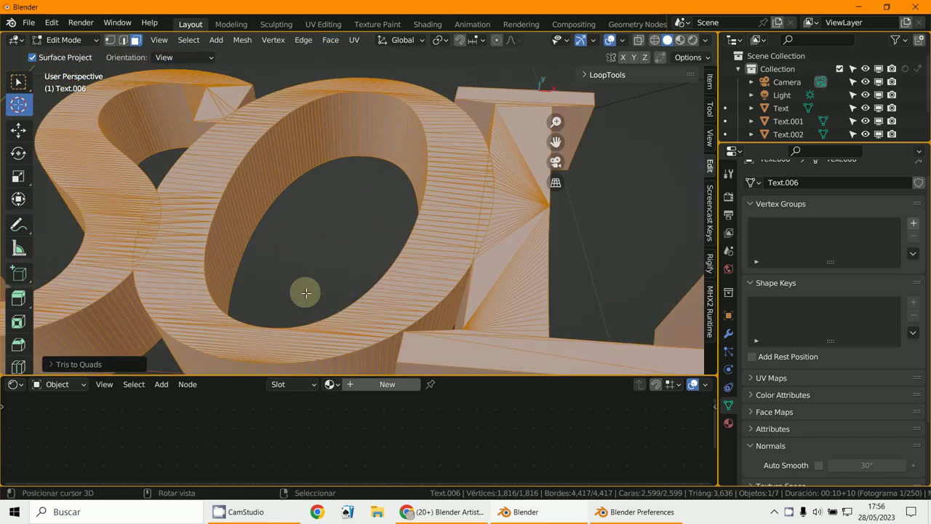
middle_click_drag(243, 242, 242, 168)
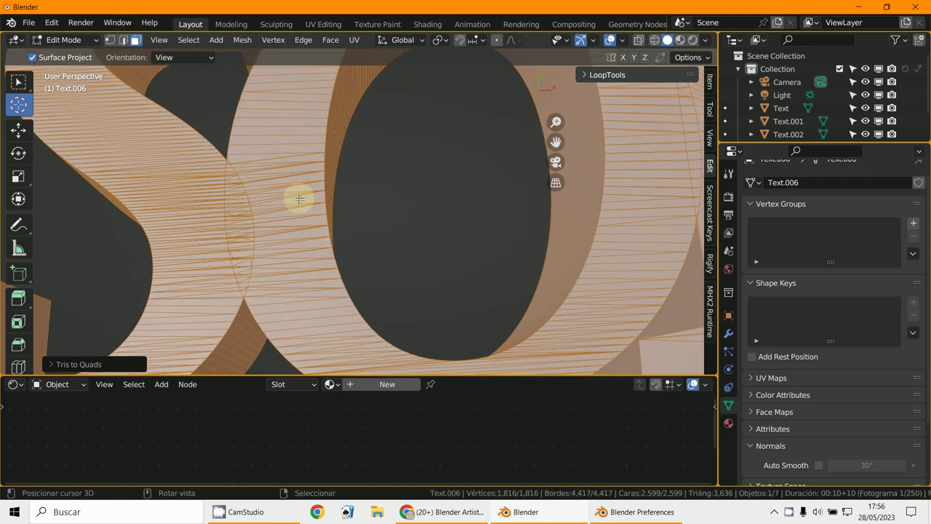
Circle-select and hide the O's front faces beside the S junction, inspect the interior geometry, and reveal the faces again
key("alt+a")
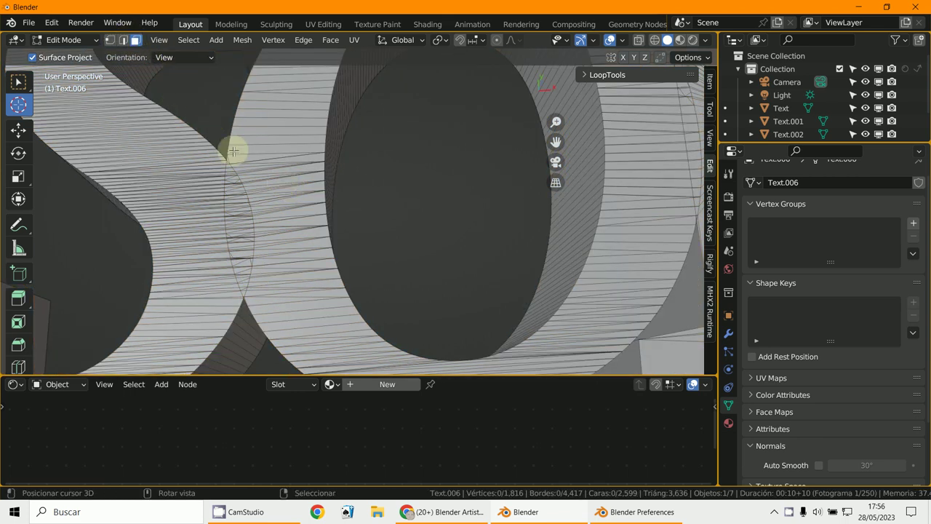
key("c")
left_click_drag(266, 150, 285, 240)
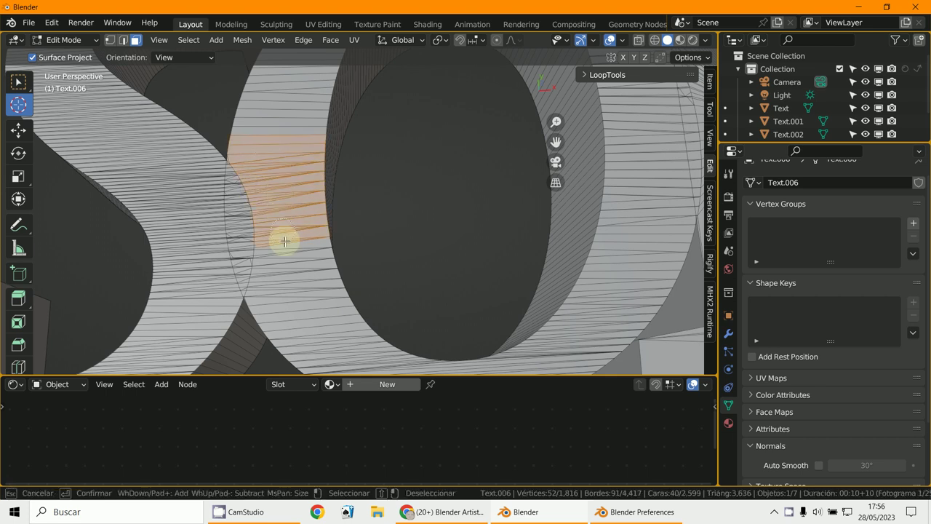
mouse_move(295, 304)
middle_mouse_down()
mouse_move(212, 245)
mouse_move(337, 262)
mouse_move(296, 219)
mouse_move(354, 314)
mouse_move(389, 308)
mouse_move(298, 308)
mouse_move(430, 270)
mouse_move(350, 312)
mouse_move(256, 230)
middle_mouse_up()
key("h")
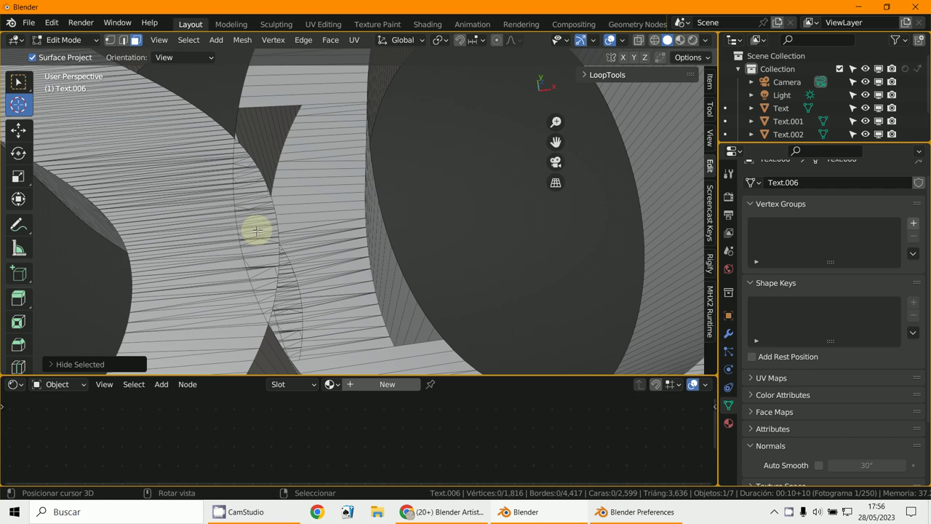
middle_click_drag(276, 262, 233, 259)
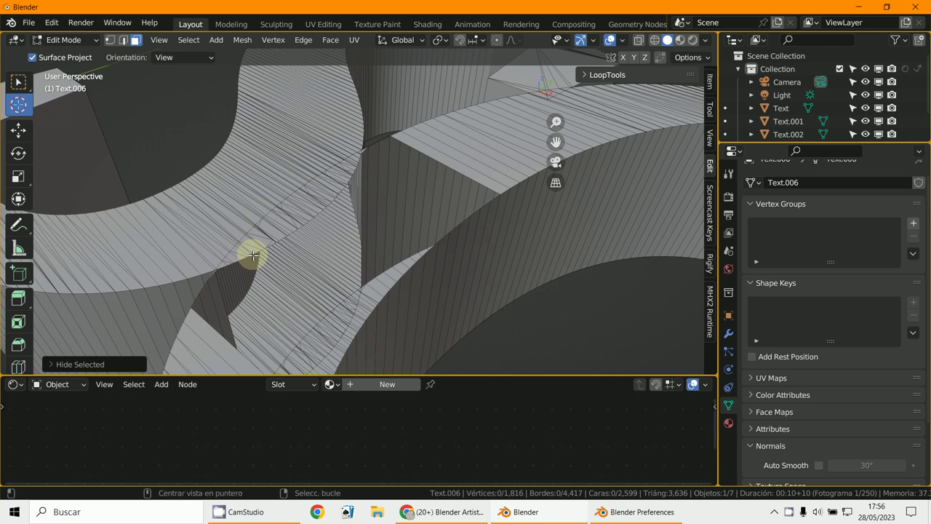
key("alt+h")
scroll(250, 254, "down", 4)
scroll(360, 318, "down", 3)
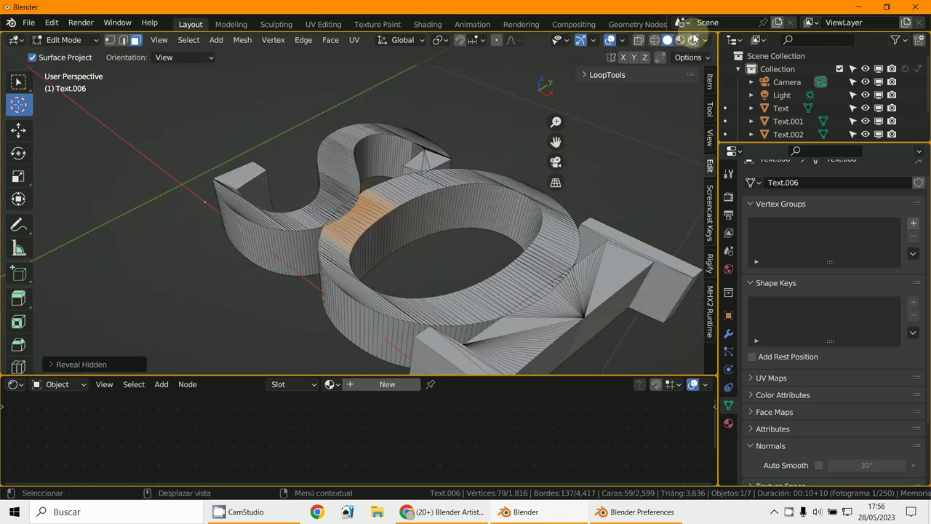
Enable the Face Orientation overlay and check the normals across the letters
left_click(622, 40)
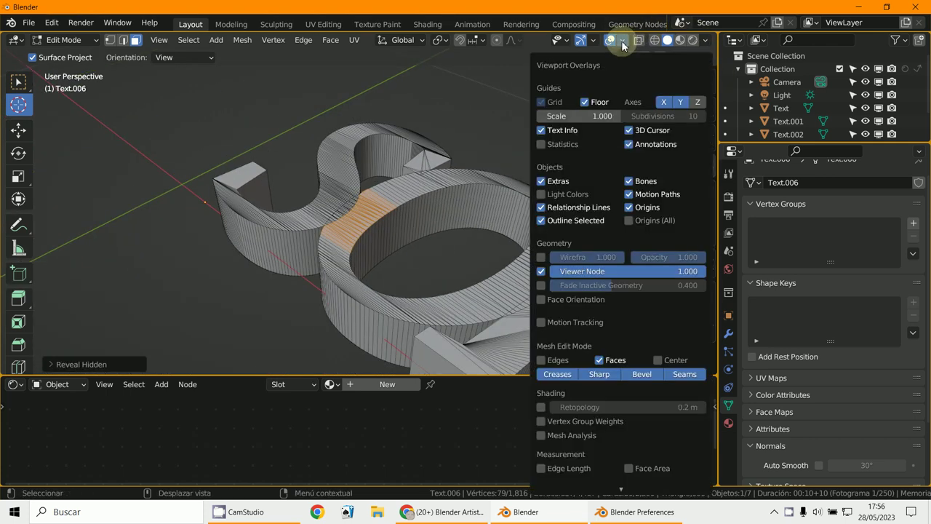
left_click(542, 299)
middle_click_drag(386, 272, 439, 279)
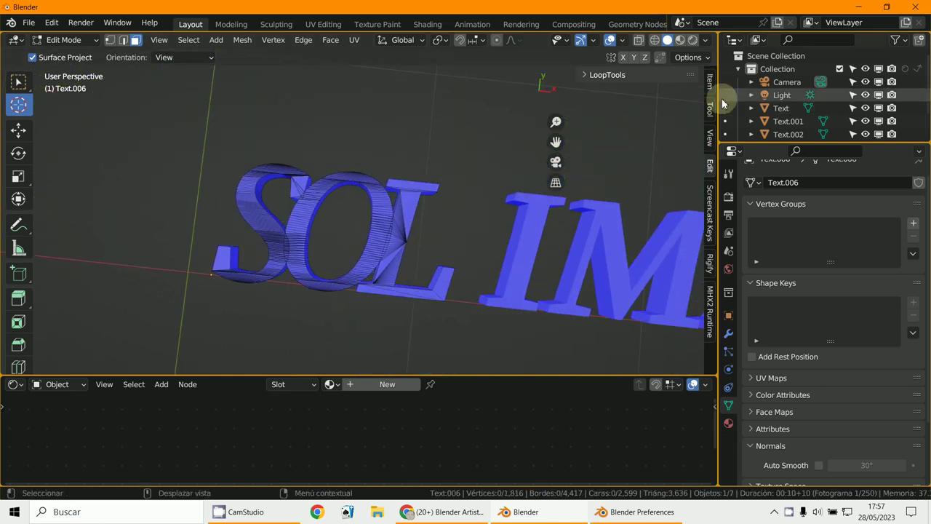
left_click(622, 42)
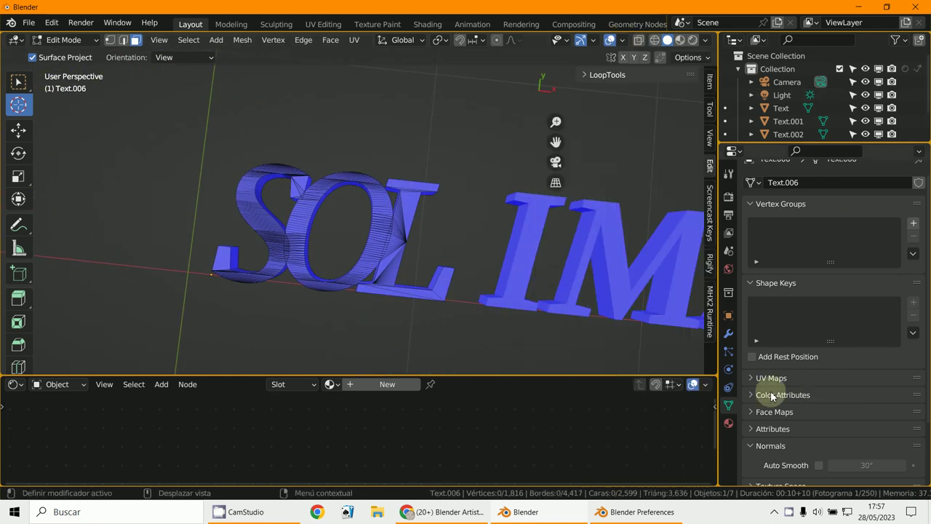
Expand the mesh's Remesh settings and switch the SOL object to Object Mode
scroll(764, 356, "down", 3)
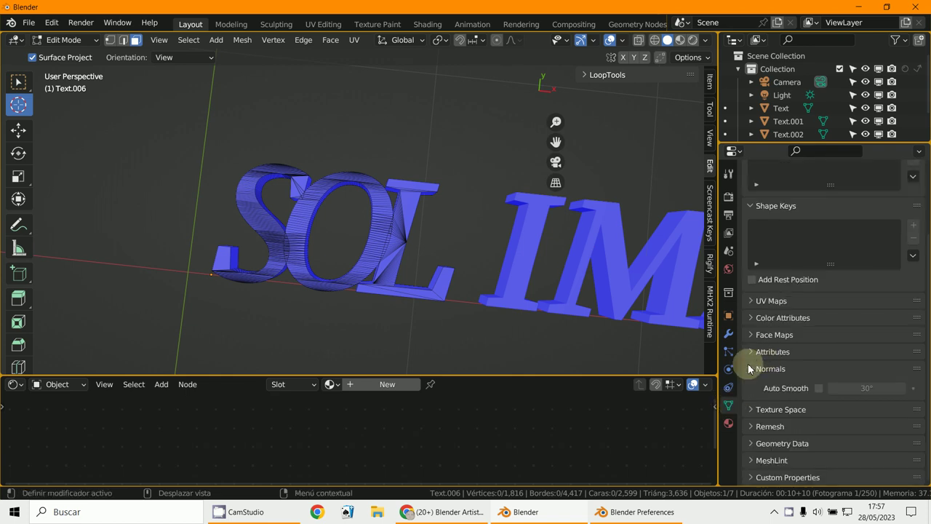
left_click(748, 363)
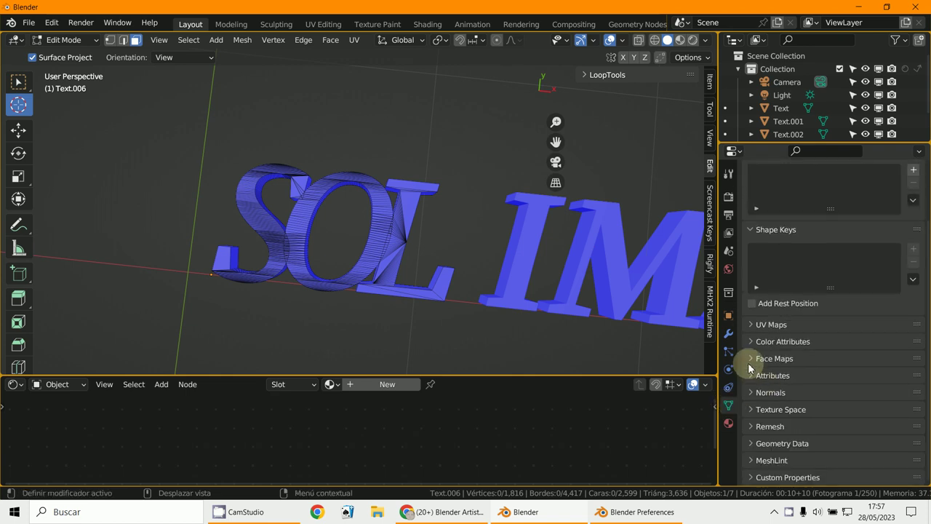
left_click(753, 428)
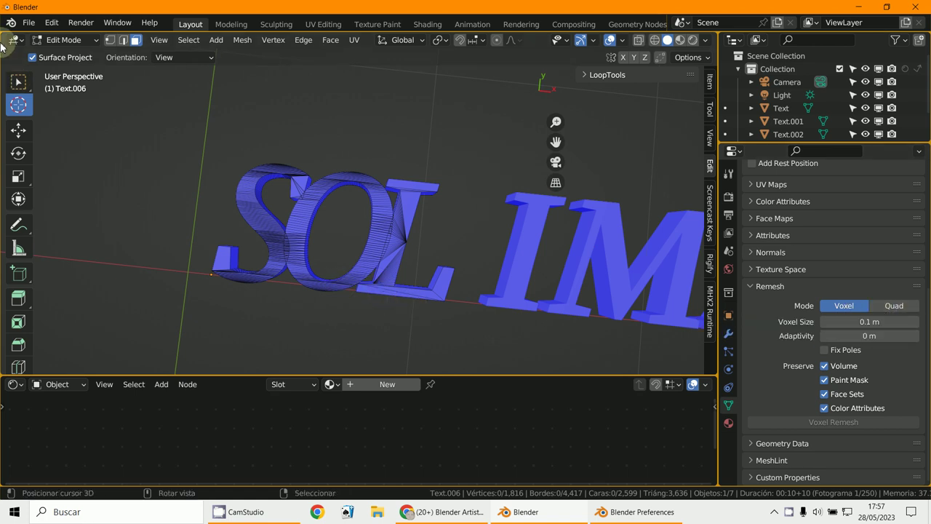
left_click(64, 40)
left_click(60, 51)
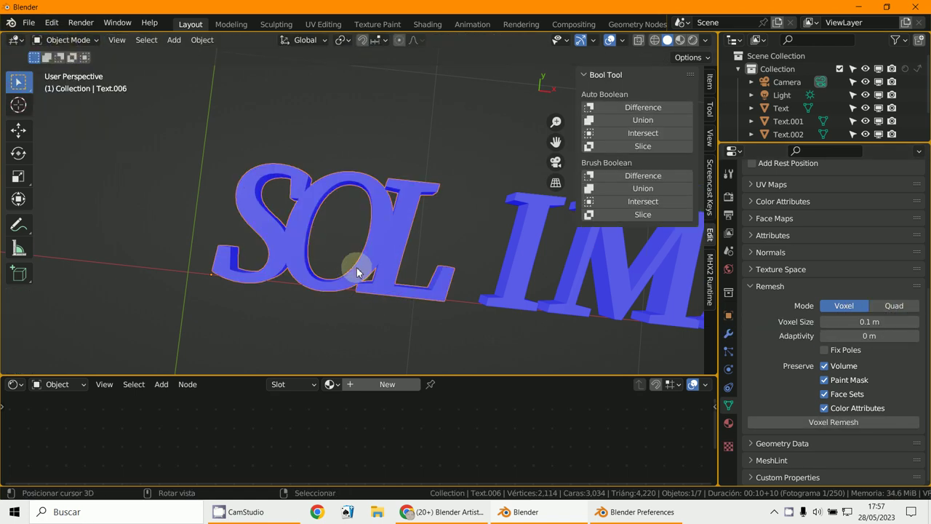
Enable Wireframe and All Edges in the SOL object's viewport display settings
left_click(728, 315)
scroll(769, 349, "down", 3)
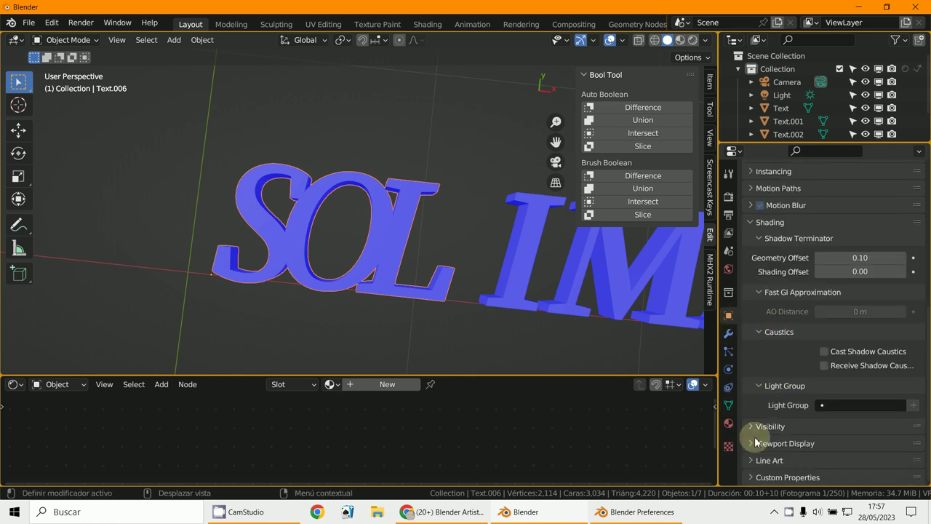
left_click(751, 443)
scroll(806, 422, "down", 5)
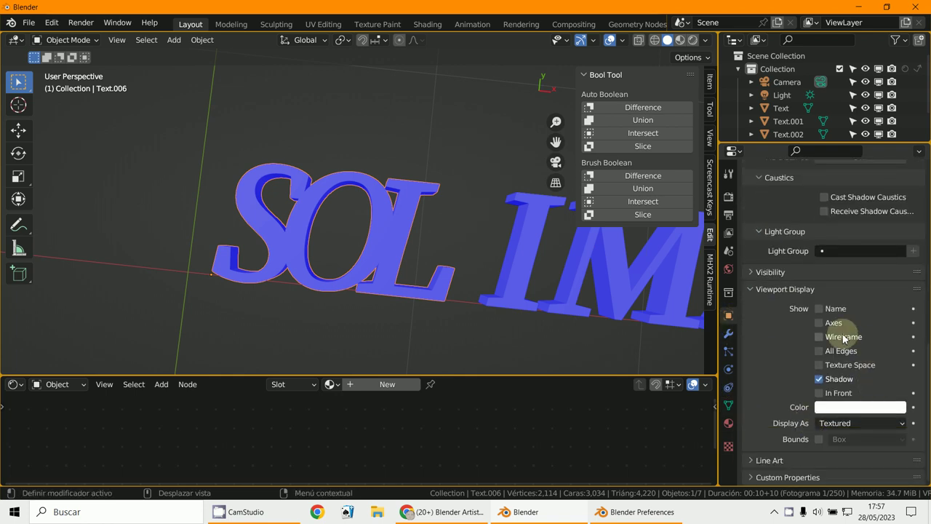
left_click(826, 339)
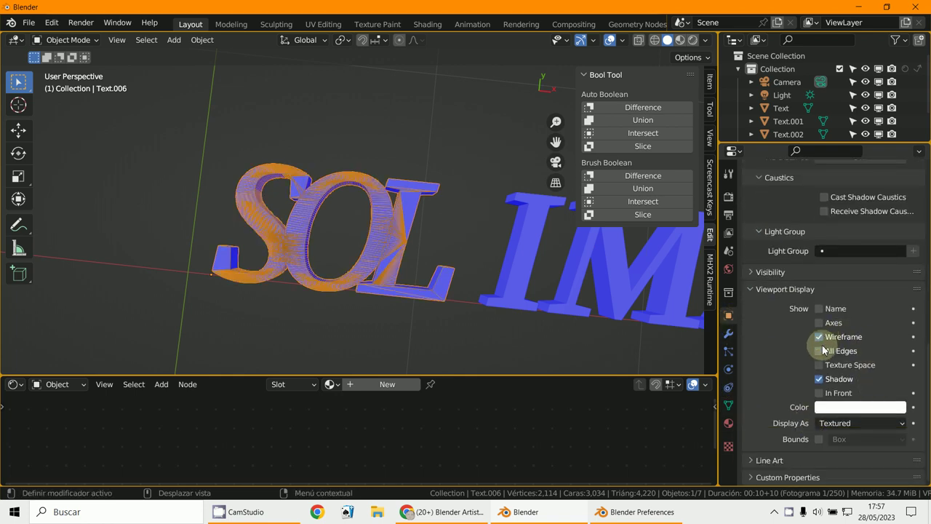
left_click(429, 346)
middle_click_drag(429, 350, 428, 314)
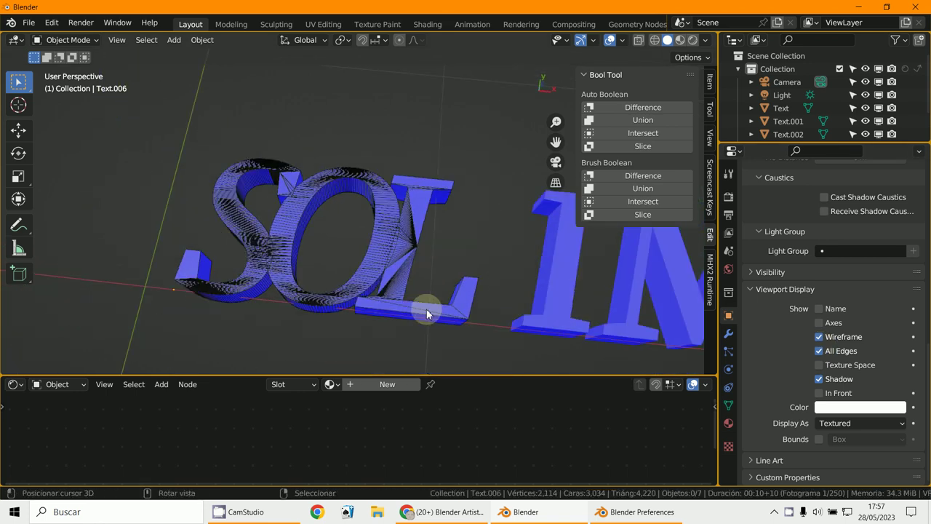
left_click(386, 291)
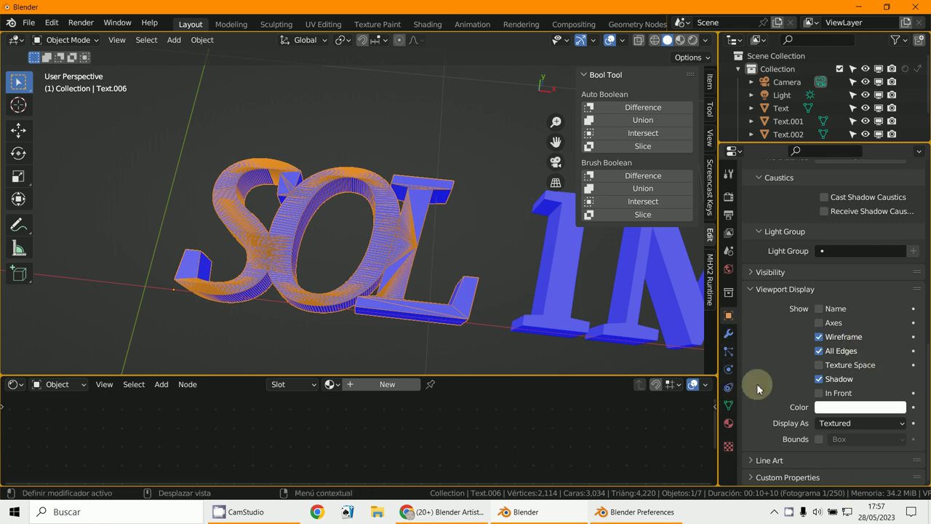
Return to the SOL mesh's Remesh settings and enable the Statistics overlay
scroll(763, 345, "up", 3)
left_click(729, 405)
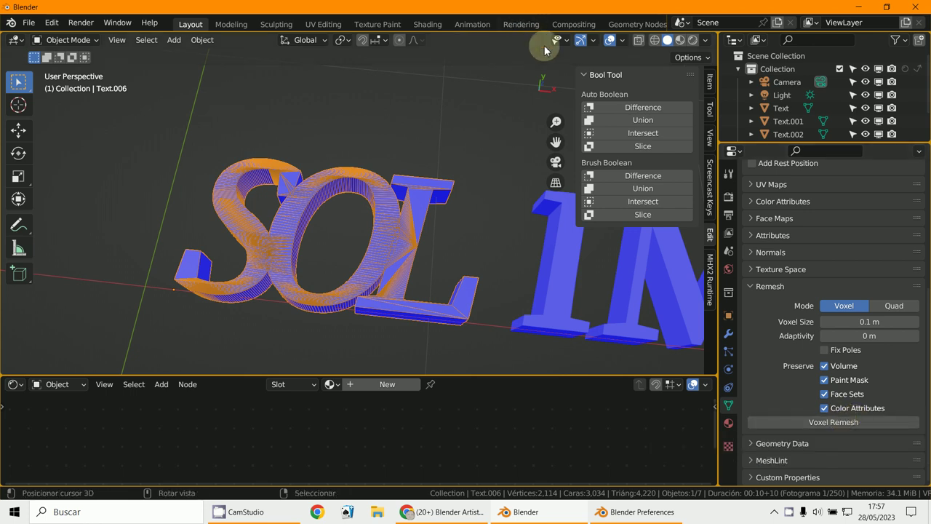
left_click(622, 40)
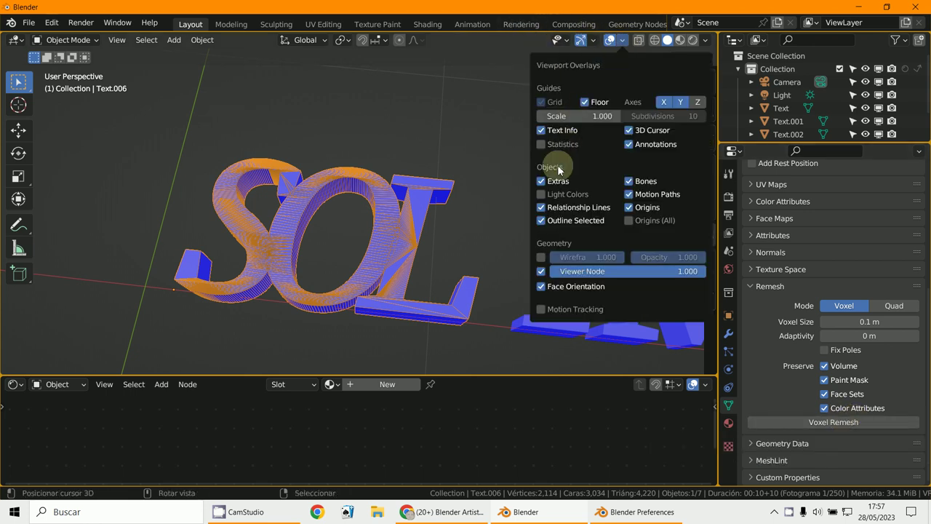
left_click(541, 145)
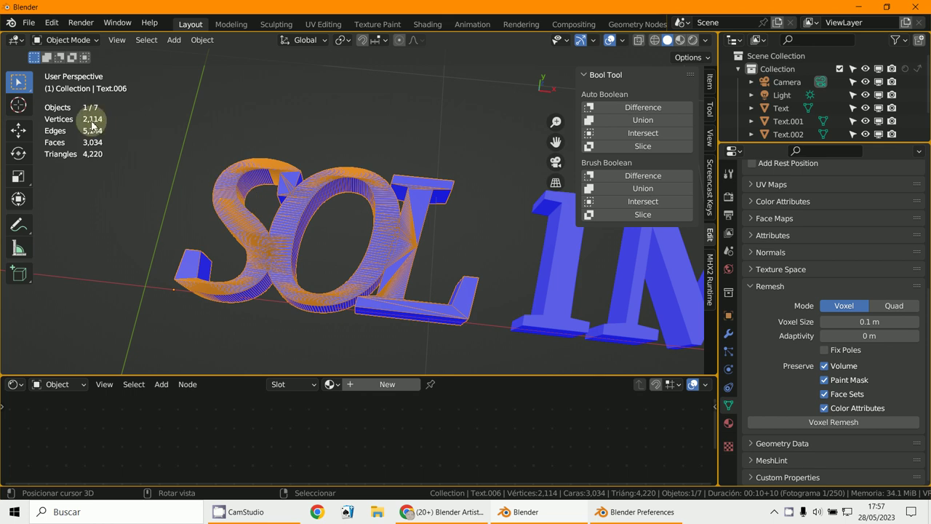
Try voxel remeshing the SOL object with voxel sizes of 0.1 m and 0.031 m, undoing each remesh
left_click(835, 423)
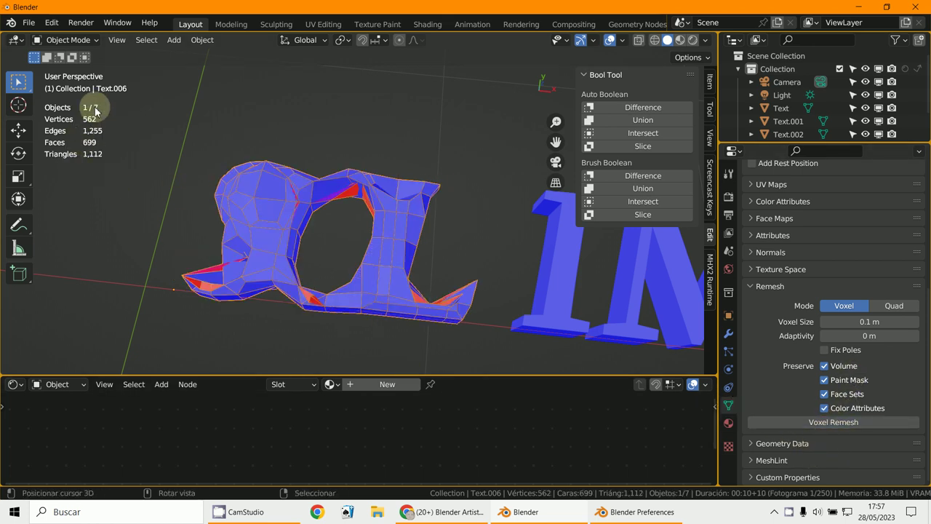
key("ctrl+z")
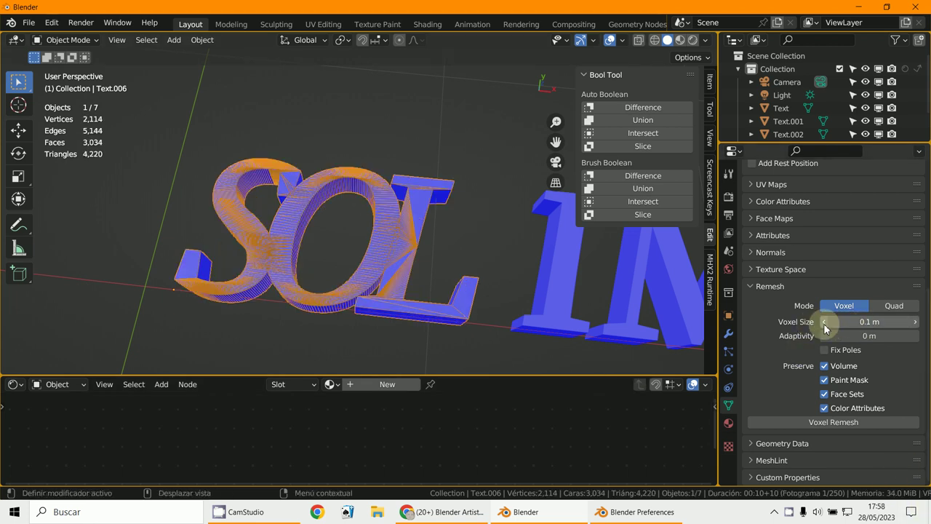
left_click_drag(825, 323, 848, 325)
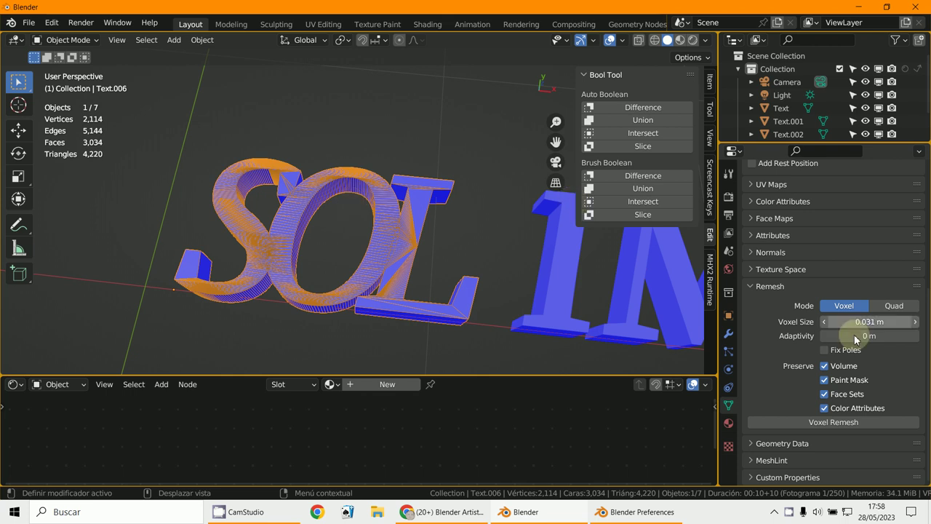
left_click(838, 422)
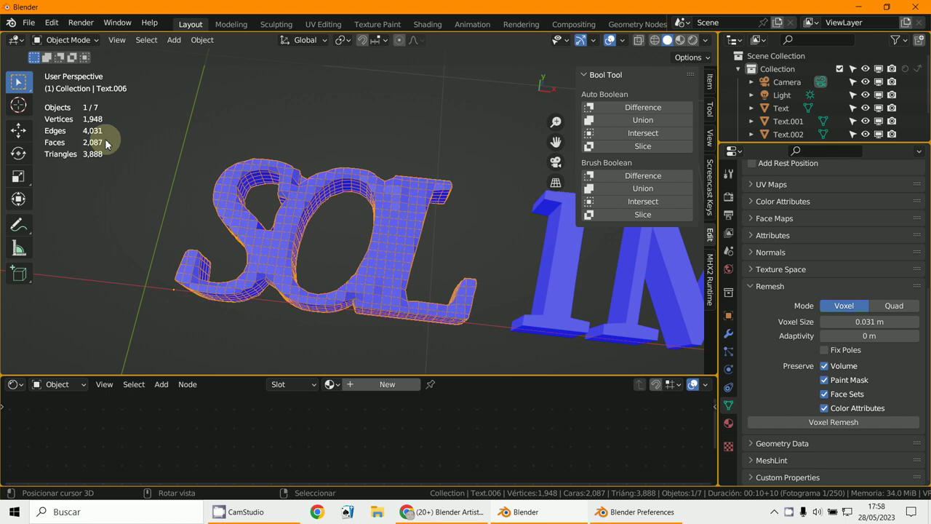
scroll(264, 266, "up", 4)
middle_click_drag(264, 266, 303, 193)
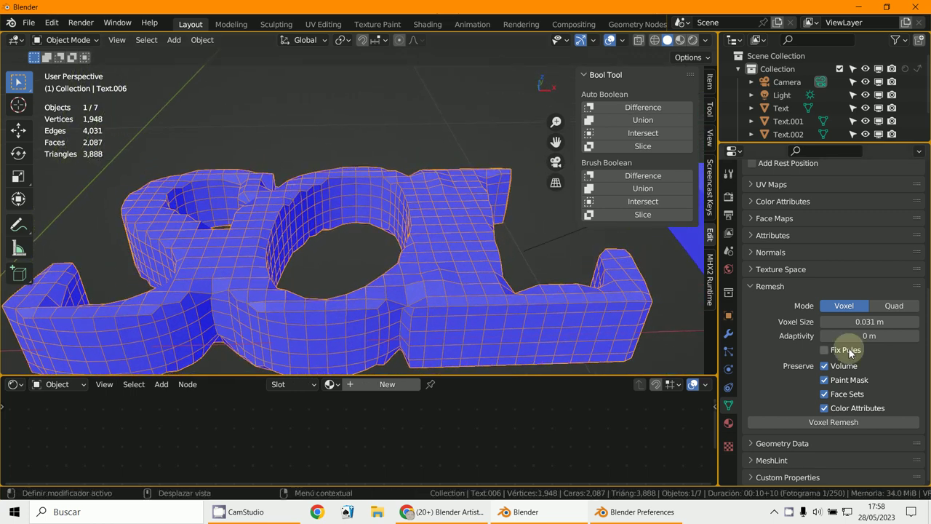
key("ctrl+z")
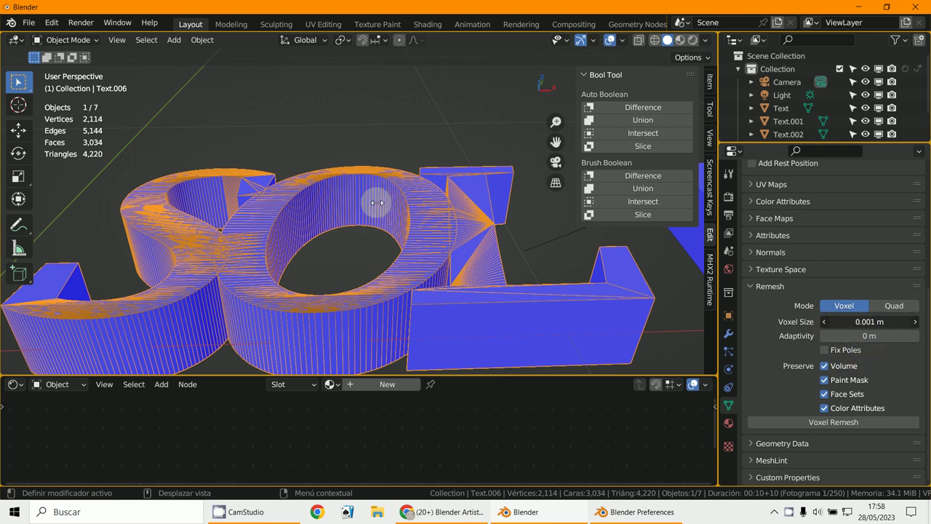
Voxel remesh the SOL object with a voxel size of 0.001 m and inspect the resulting mesh density
left_click(814, 424)
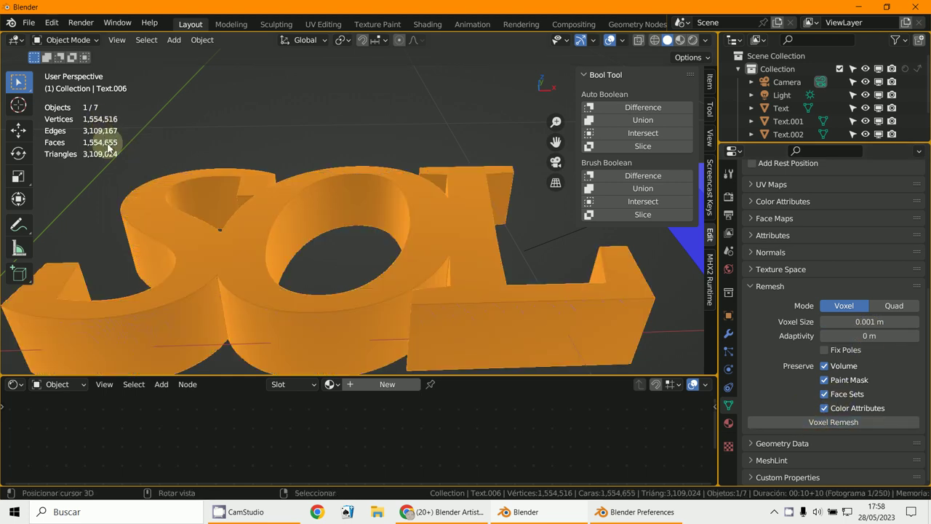
middle_click_drag(111, 151, 97, 129)
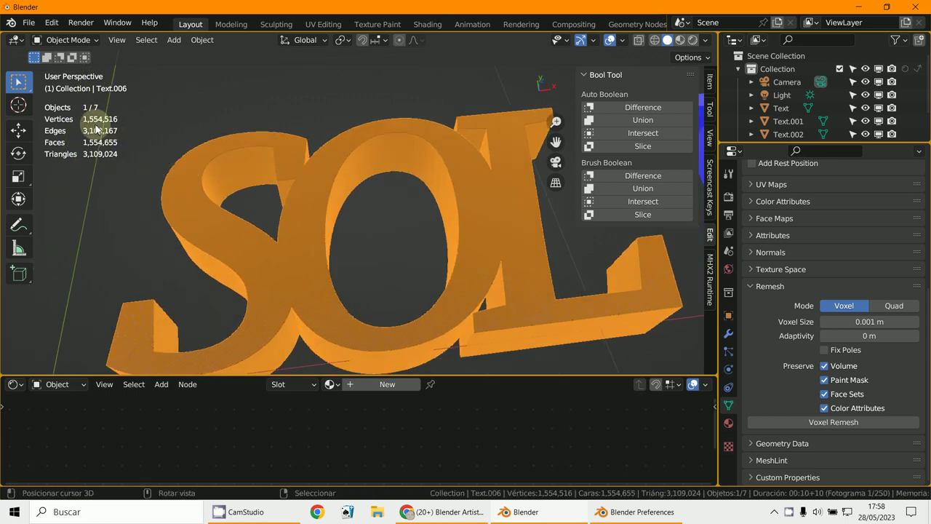
middle_click_drag(188, 193, 211, 145)
scroll(230, 194, "up", 8)
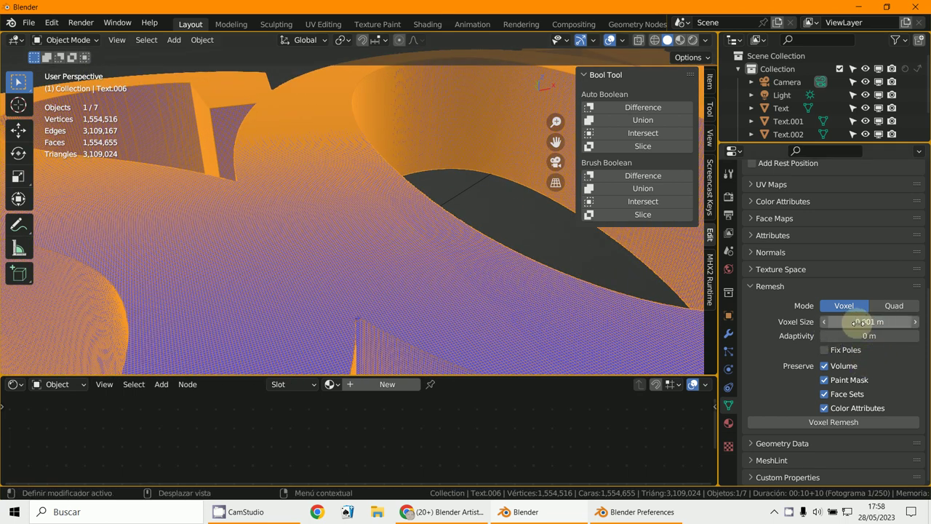
scroll(407, 264, "down", 10)
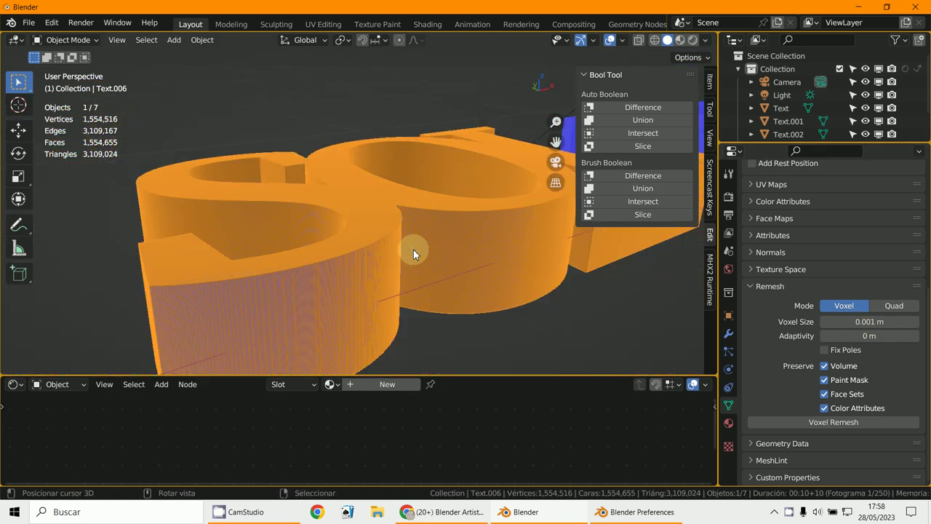
Finish inspecting the dense SOL mesh and undo its 0.001 m voxel remesh
middle_click_drag(414, 250, 420, 305)
scroll(403, 256, "up", 4)
key("ctrl+z")
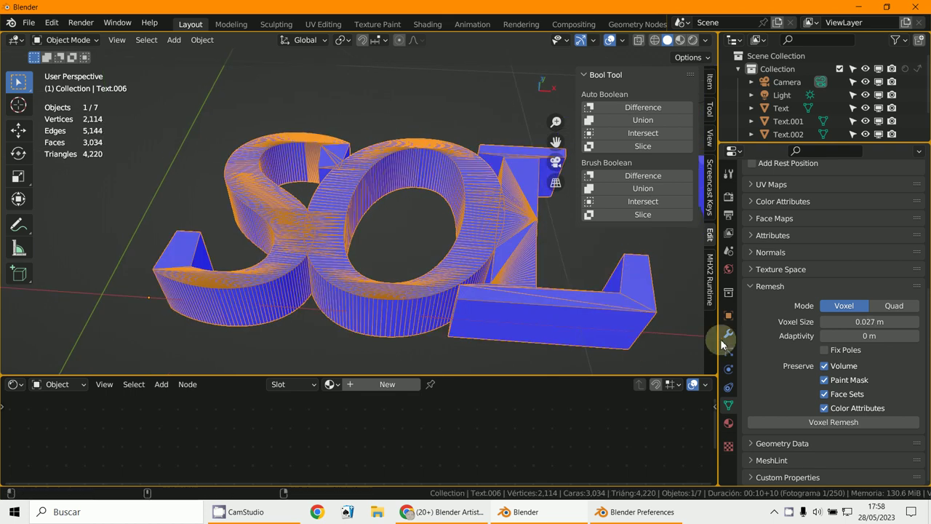
Try a QuadriFlow remesh of the SOL object with the number of faces set to 10000, and run QuadriFlow Remesh again
left_click(896, 306)
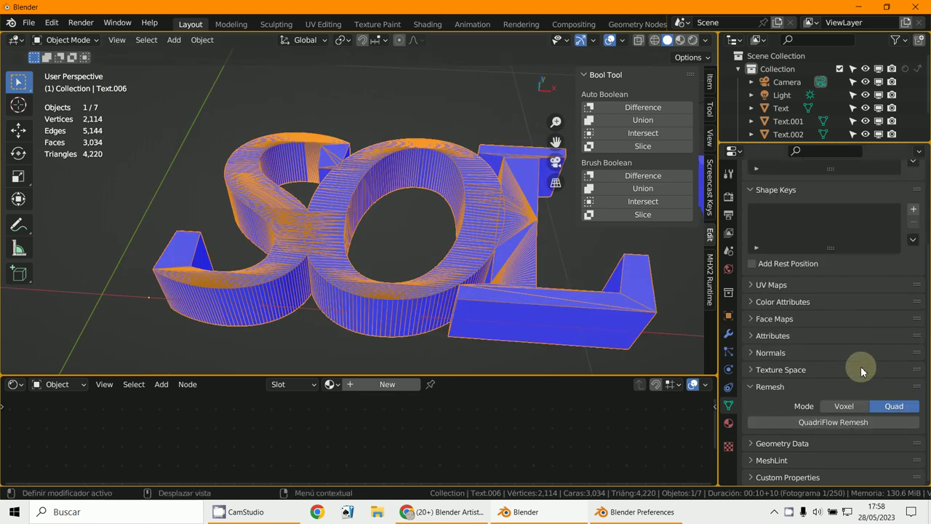
left_click(829, 422)
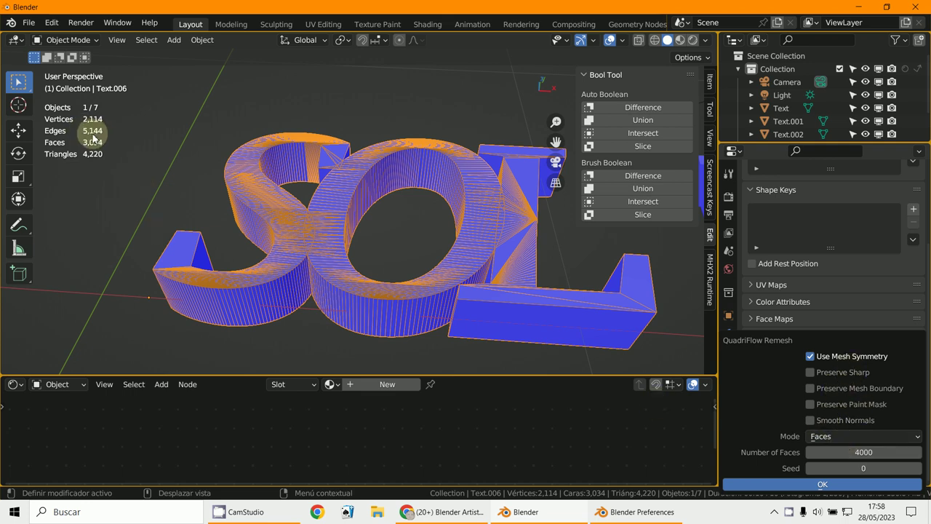
left_click(866, 452)
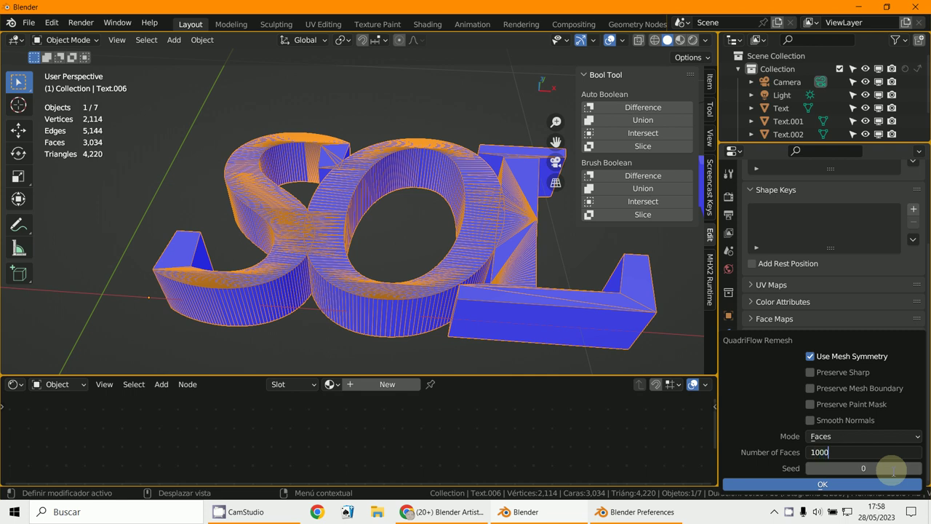
type("10000")
key("Return")
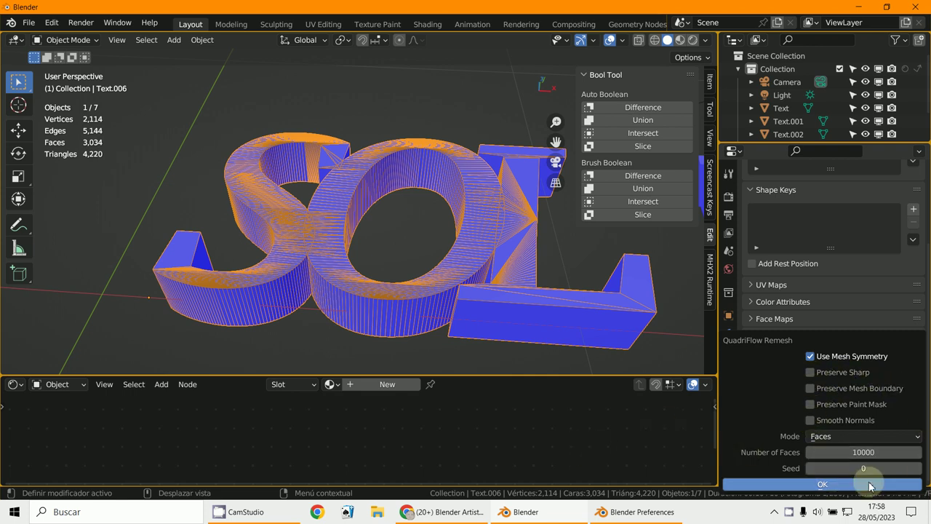
left_click(837, 486)
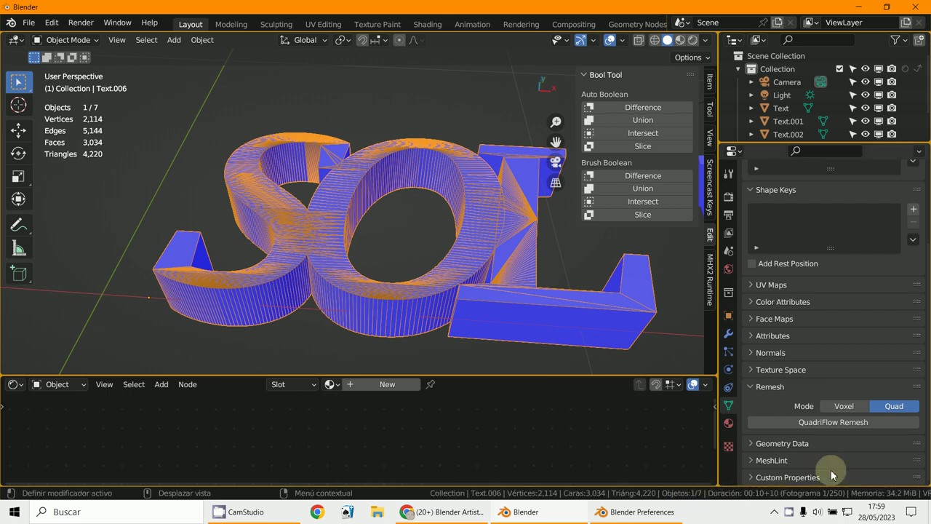
middle_click_drag(474, 312, 430, 290, "shift")
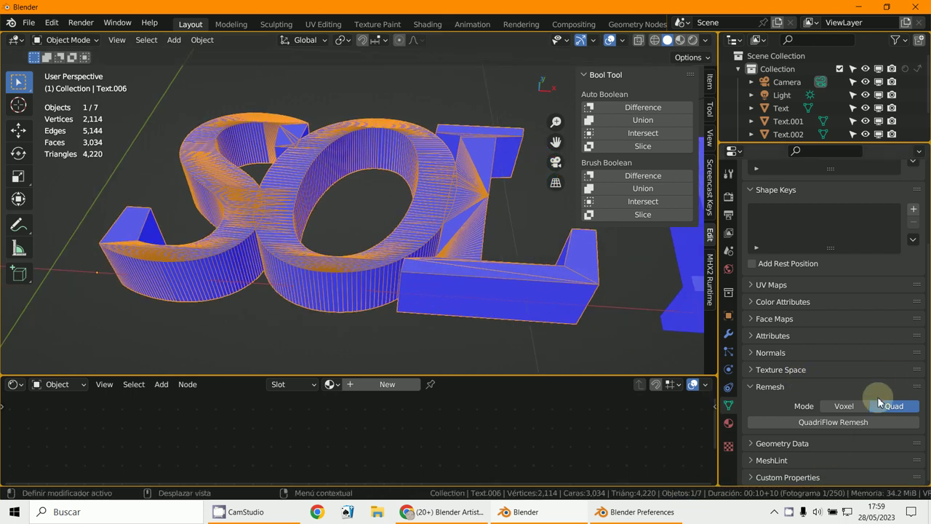
left_click(828, 422)
left_click(823, 485)
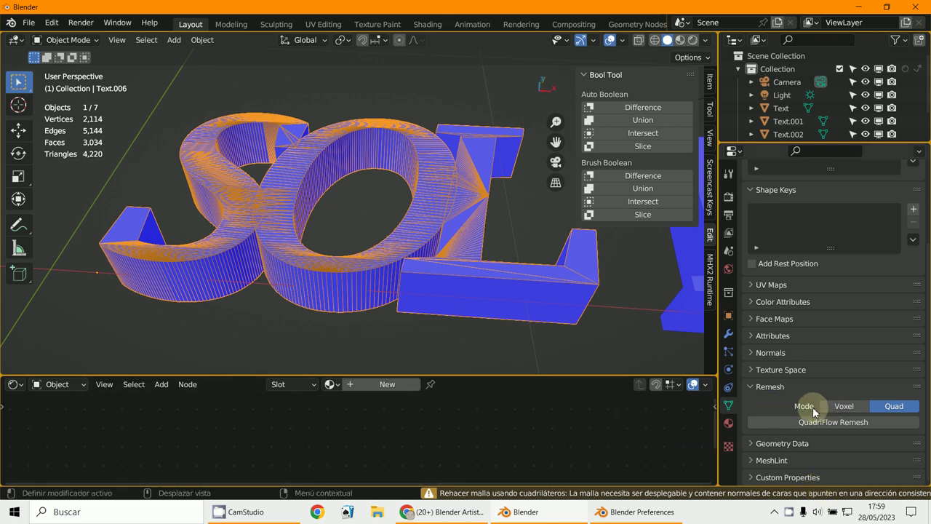
Switch remeshing to Voxel mode with a 0.05 m voxel size, and disable preservation of Paint Mask, Face Sets and Color Attributes
left_click(849, 406)
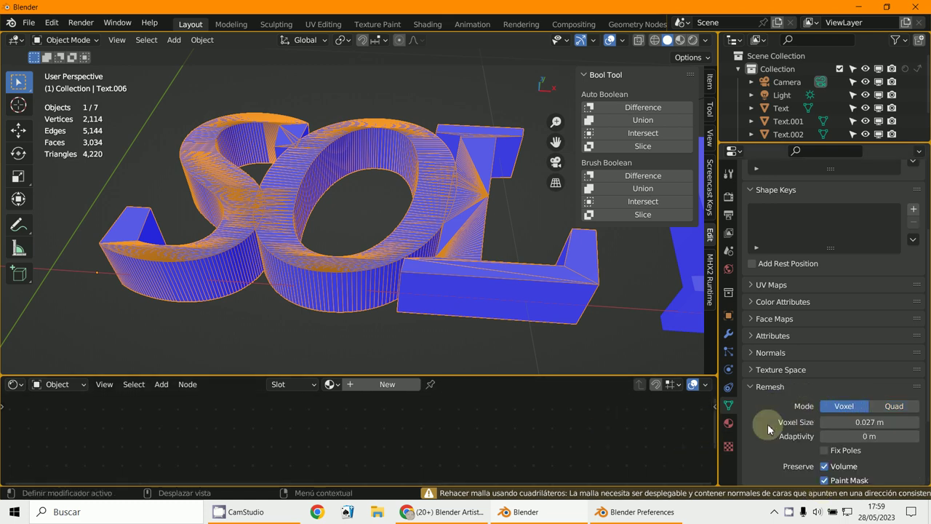
left_click(847, 422)
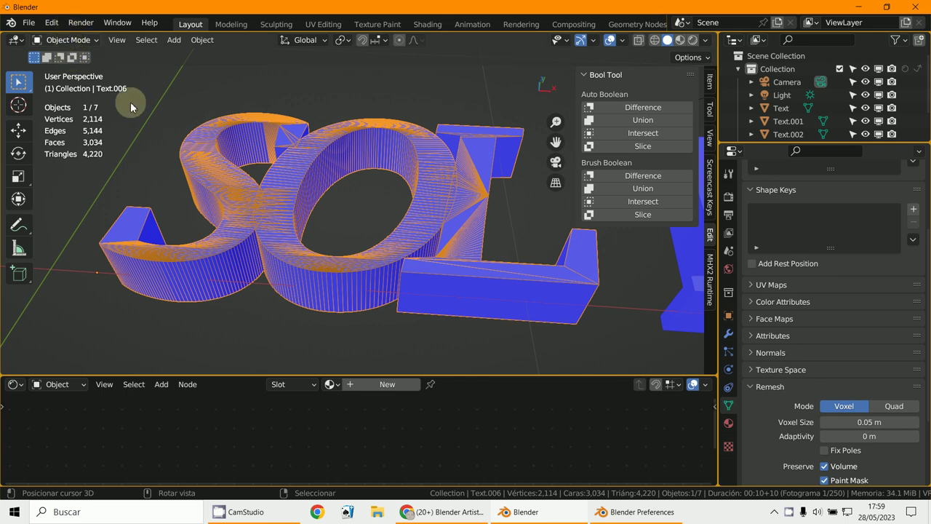
scroll(850, 459, "down", 3)
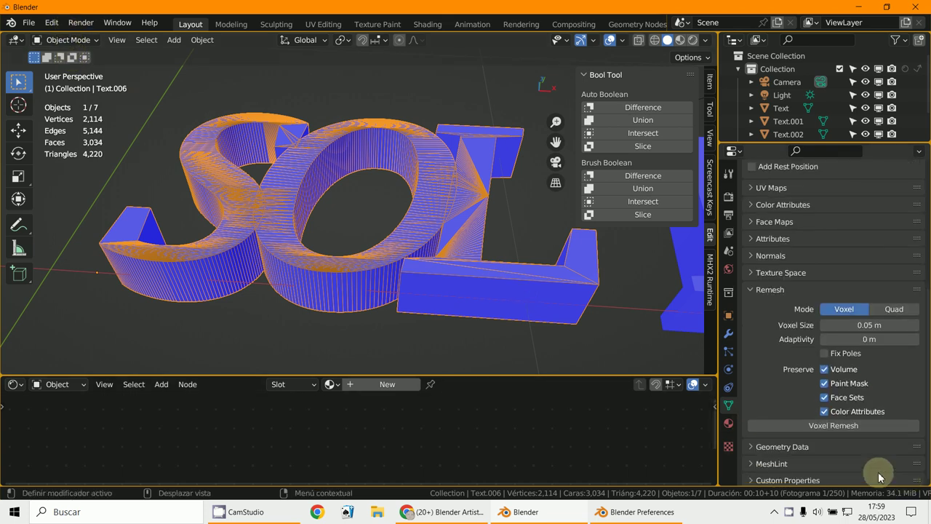
left_click(825, 412)
Try voxel remeshing the SOL object at 0.05 m, and undo that remesh
left_click(813, 427)
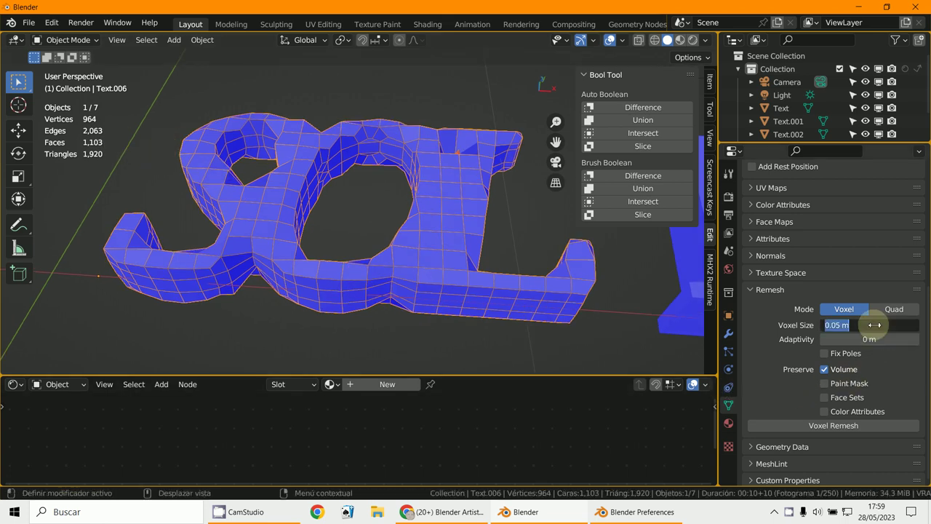
left_click(359, 276)
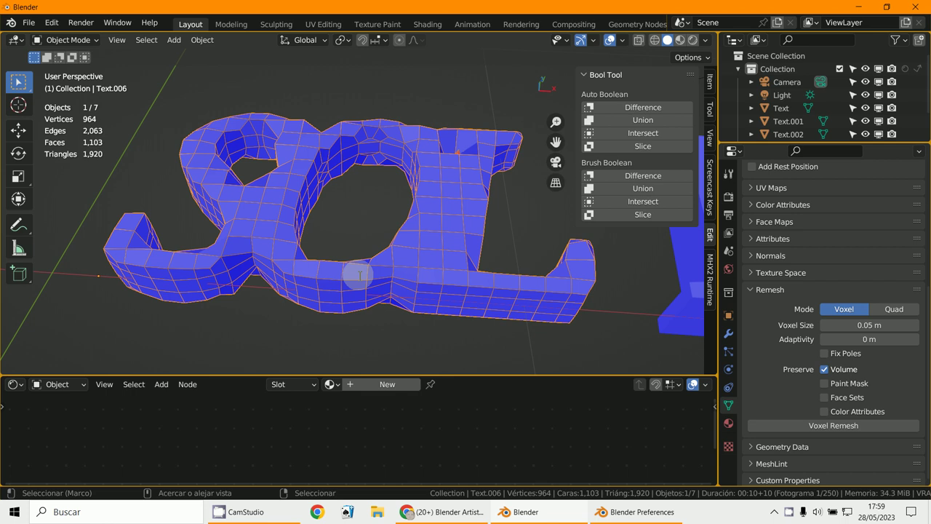
key("ctrl+z")
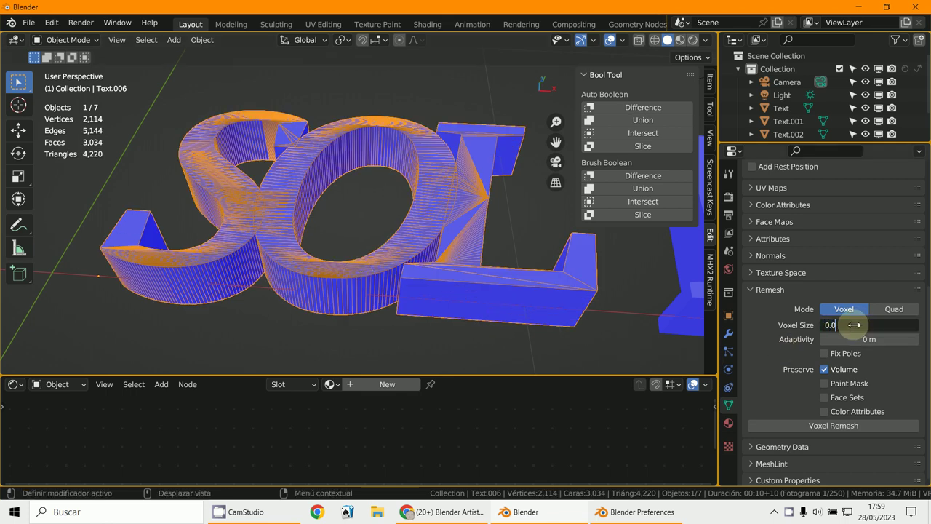
Voxel remesh the SOL object with a voxel size of 0.01 m
left_click(837, 426)
middle_click_drag(277, 218, 276, 264)
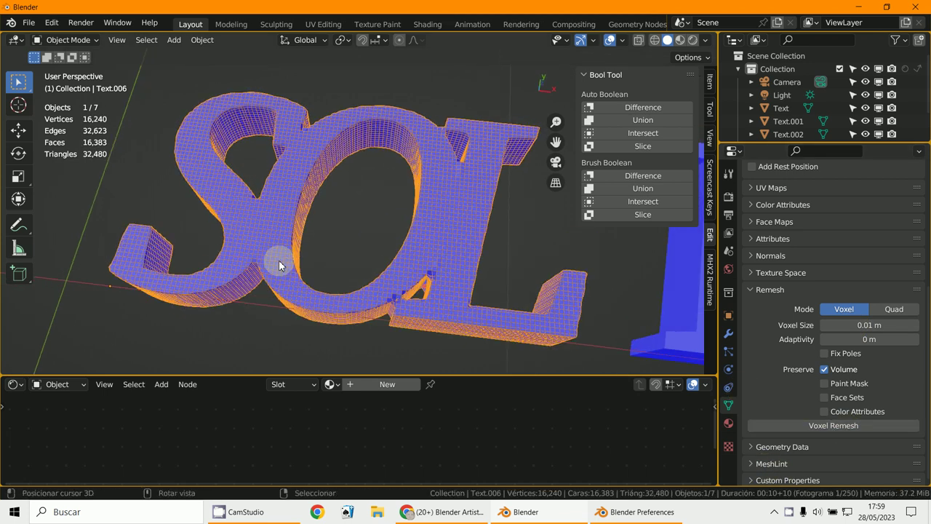
scroll(303, 272, "up", 5)
scroll(303, 272, "down", 5)
left_click_drag(870, 326, 876, 325)
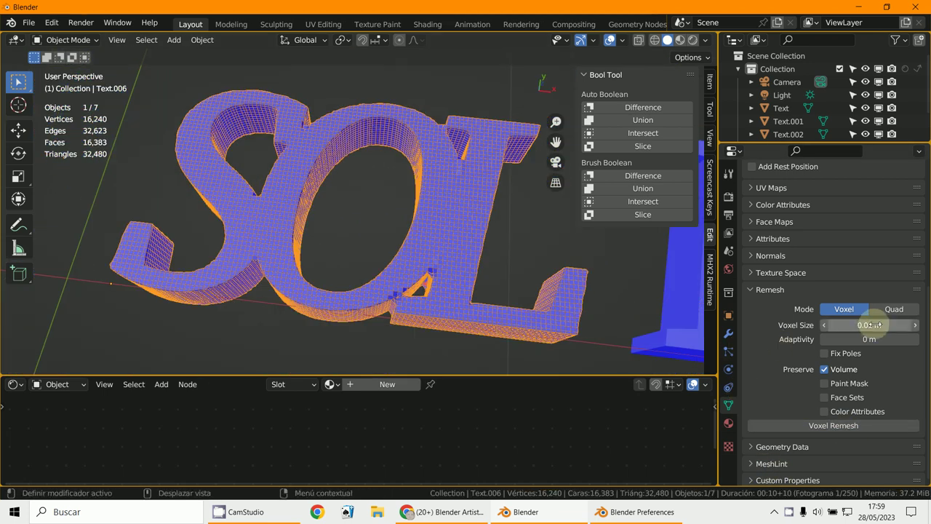
Examine the remeshed SOL topology up close, especially where the O and L join, and from several angles
scroll(369, 269, "up", 6)
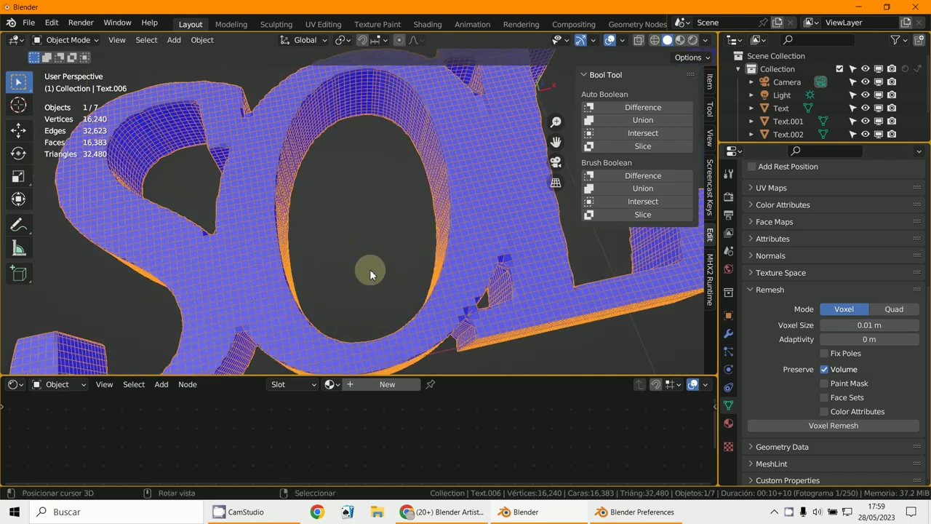
scroll(377, 291, "up", 3)
scroll(377, 291, "down", 5)
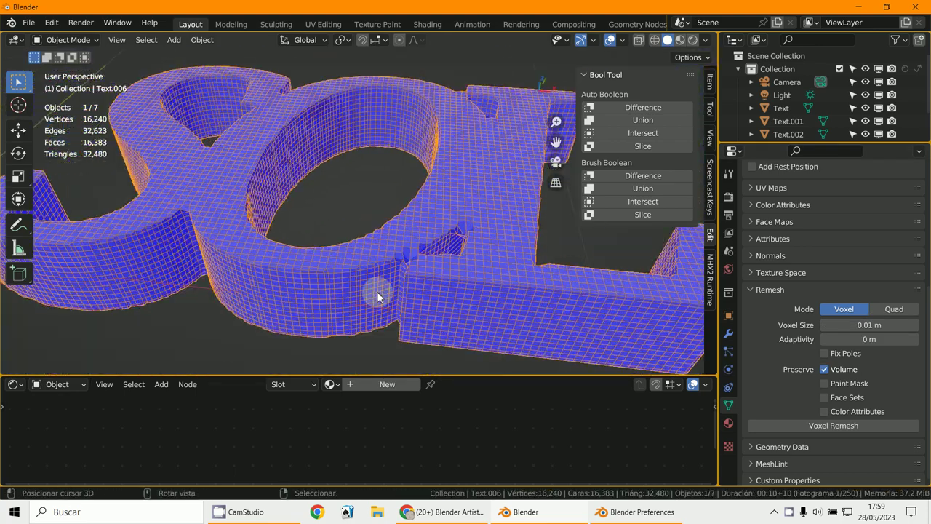
scroll(388, 279, "up", 7)
scroll(388, 280, "down", 2)
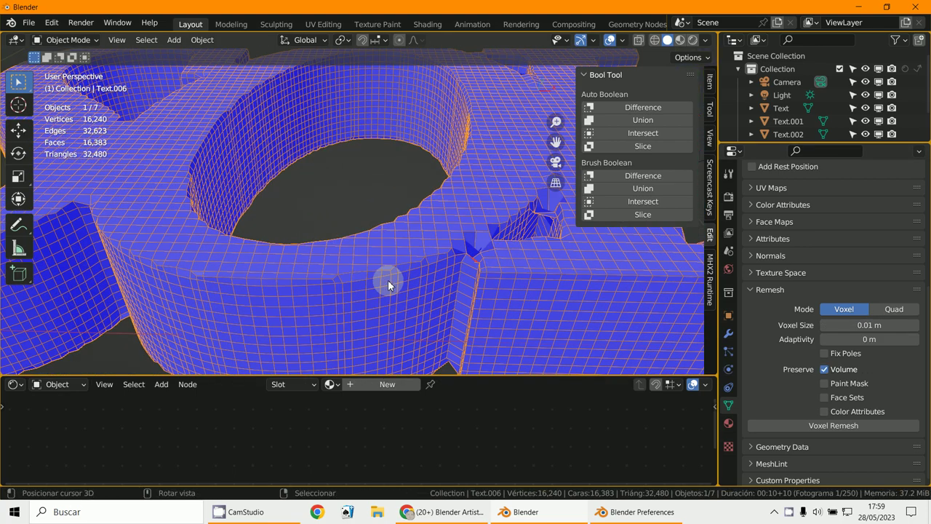
middle_click_drag(387, 279, 326, 366)
scroll(364, 295, "down", 8)
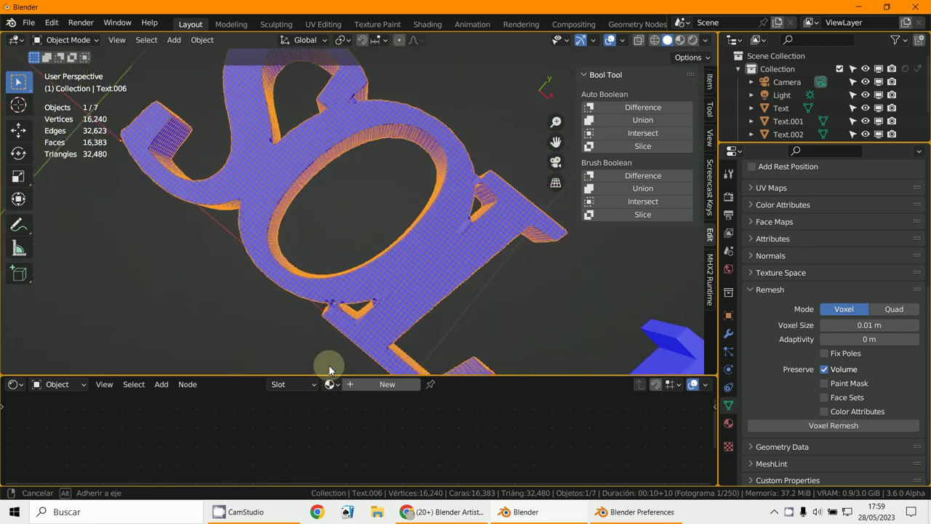
scroll(330, 369, "down", 2)
left_click(254, 513)
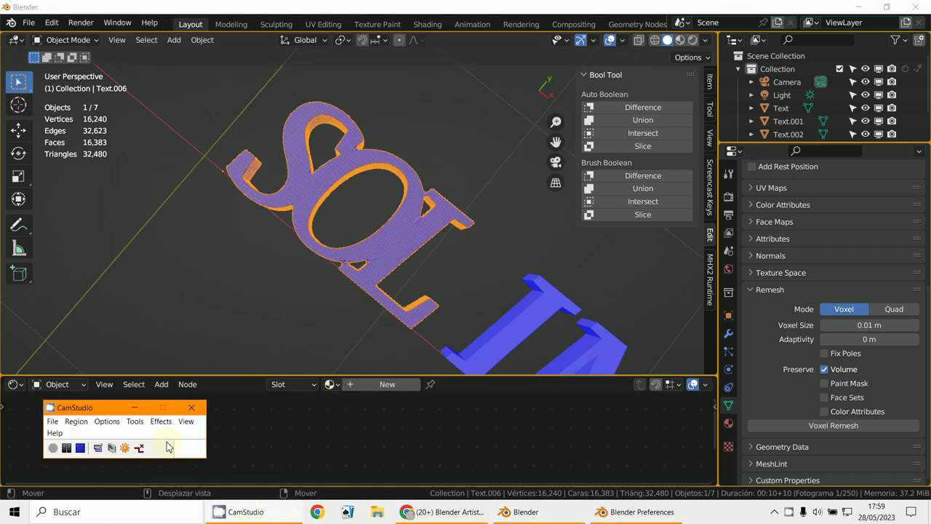